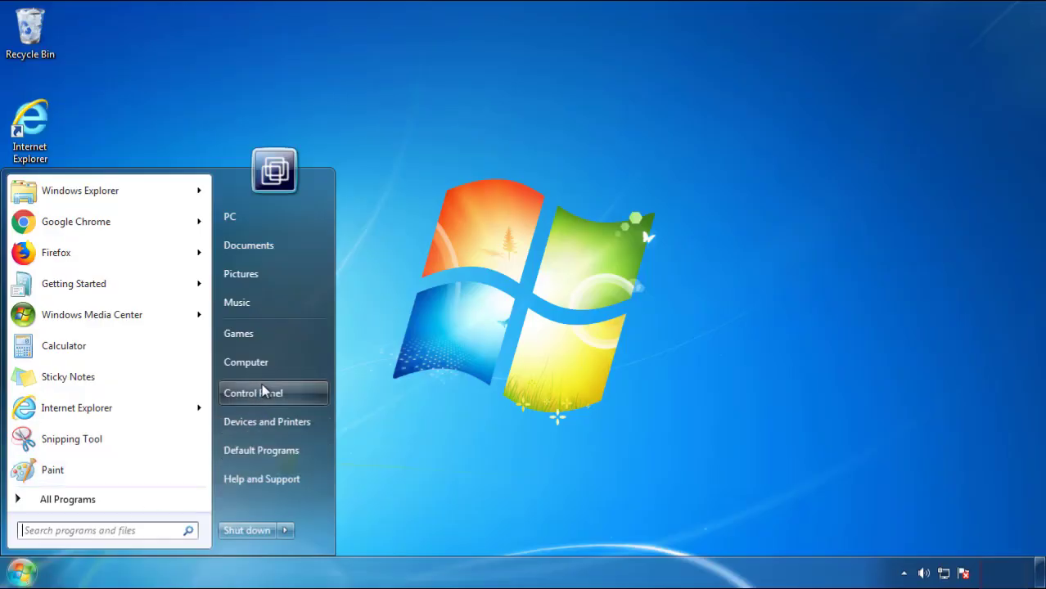
# Show Control Panel's installed programs sorted by Installed On date, newest first
pyautogui.click(262, 386)
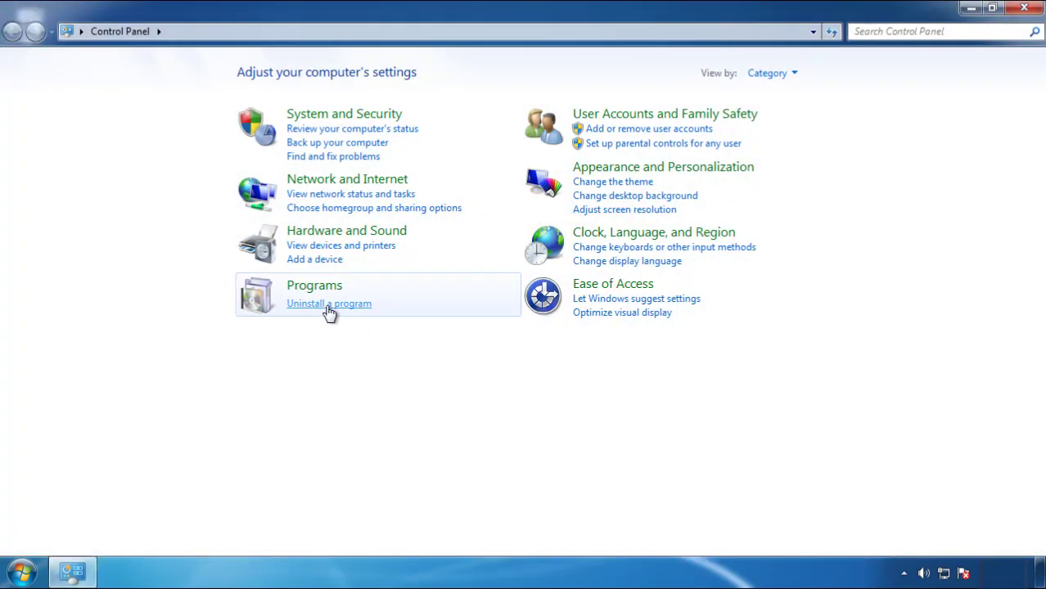
pyautogui.click(327, 303)
pyautogui.click(610, 154)
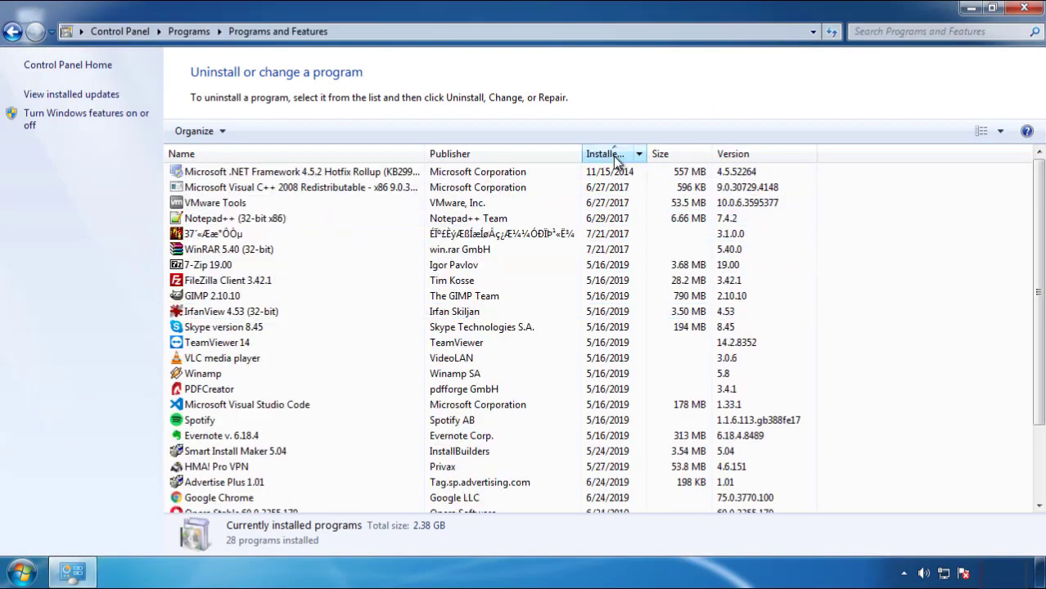
pyautogui.click(610, 155)
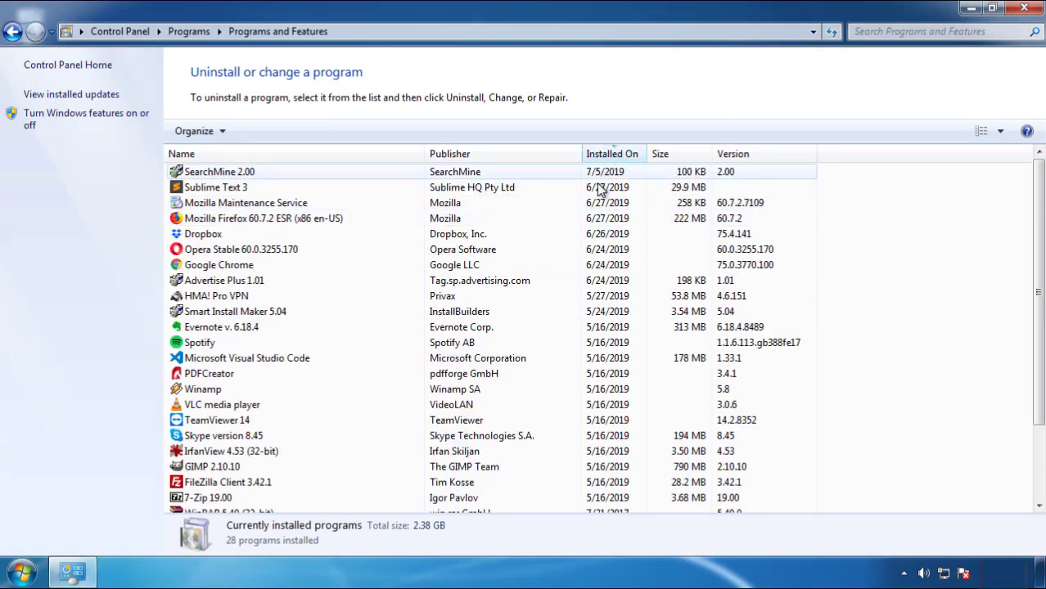
# Uninstall SearchMine 2.00 through its wizard and finish the removal
pyautogui.click(220, 171)
pyautogui.click(260, 131)
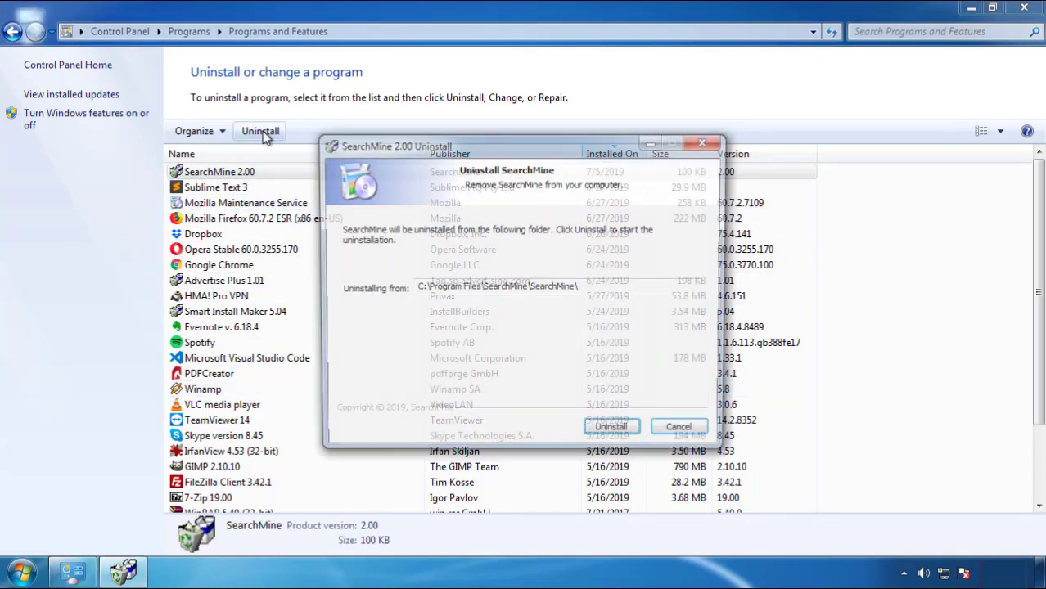
pyautogui.click(615, 433)
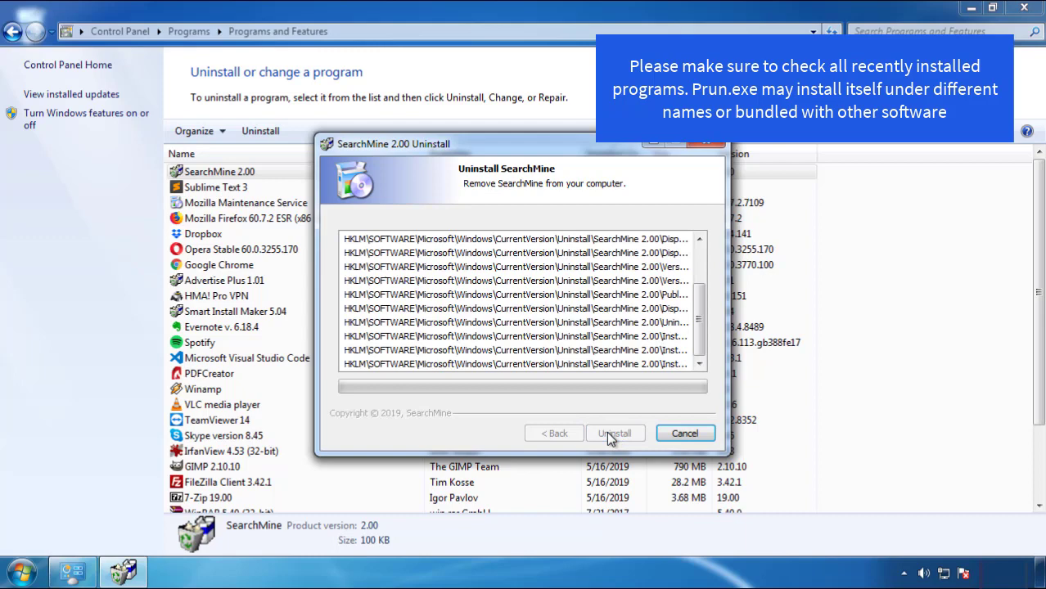
pyautogui.click(615, 433)
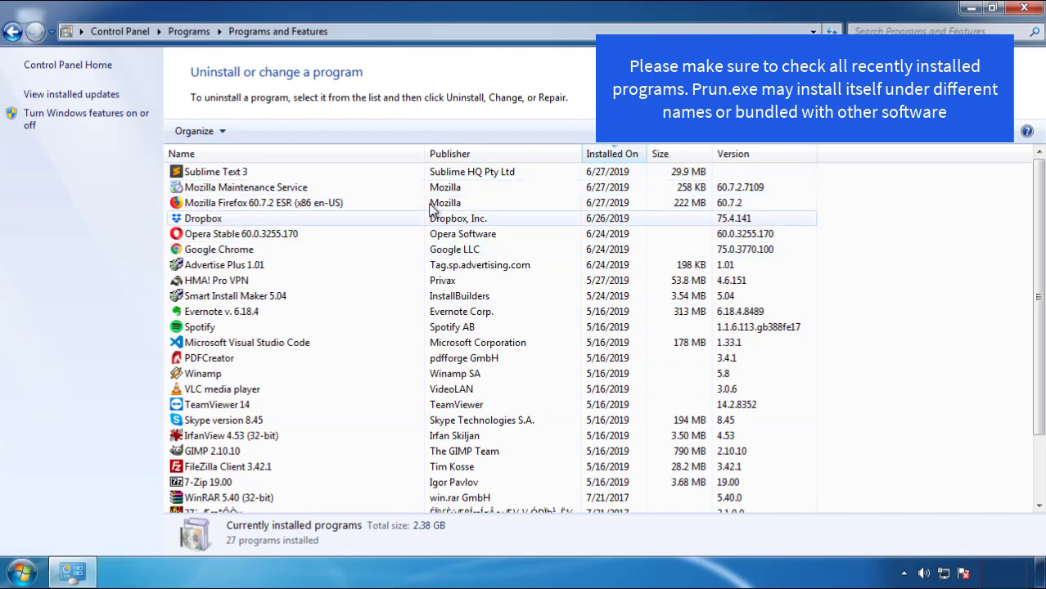
# Close Programs and Features and restart the computer from the Start menu
pyautogui.click(1028, 10)
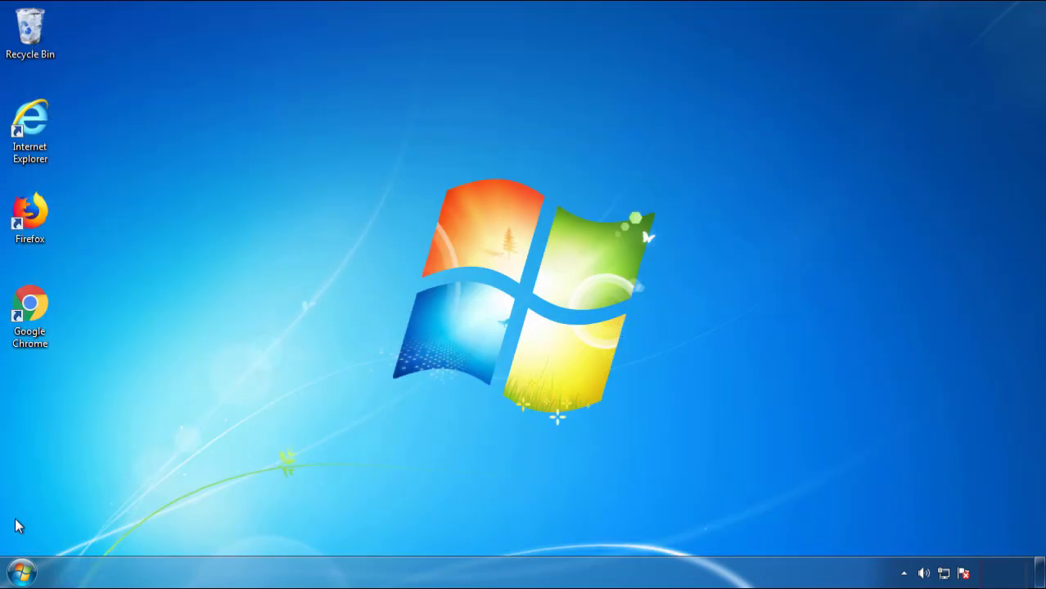
pyautogui.click(16, 575)
pyautogui.click(285, 531)
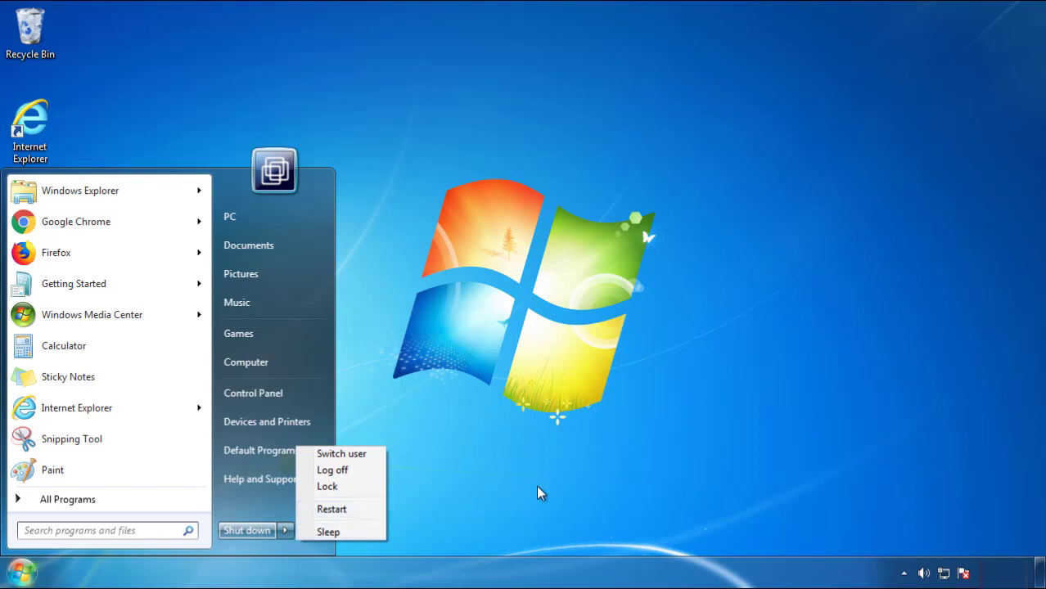
pyautogui.click(332, 509)
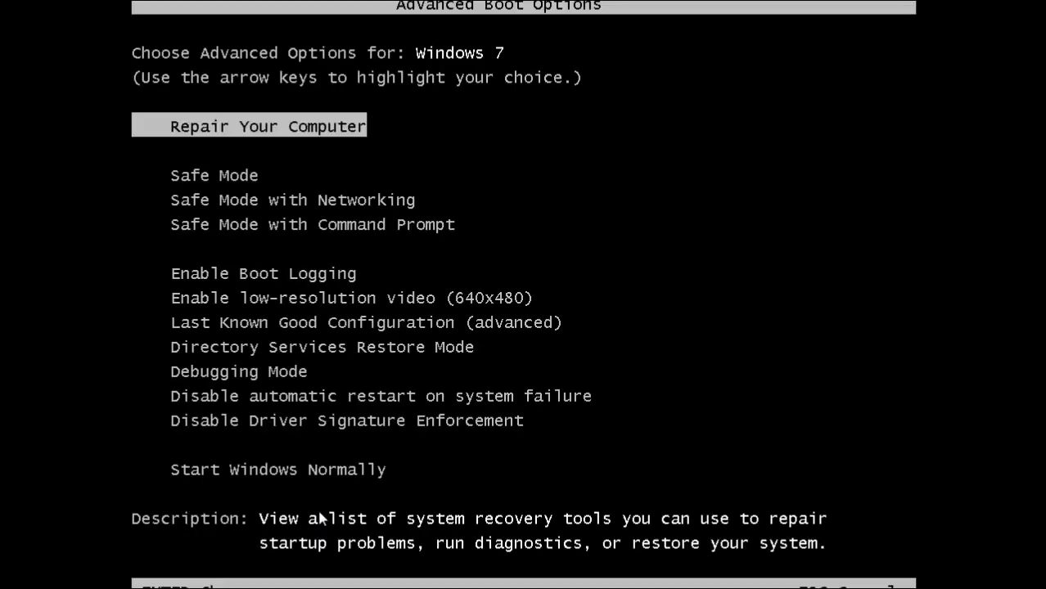
# Boot into Safe Mode, launch Firefox and decline making it the default browser
pyautogui.press('Down')
pyautogui.press('Return')
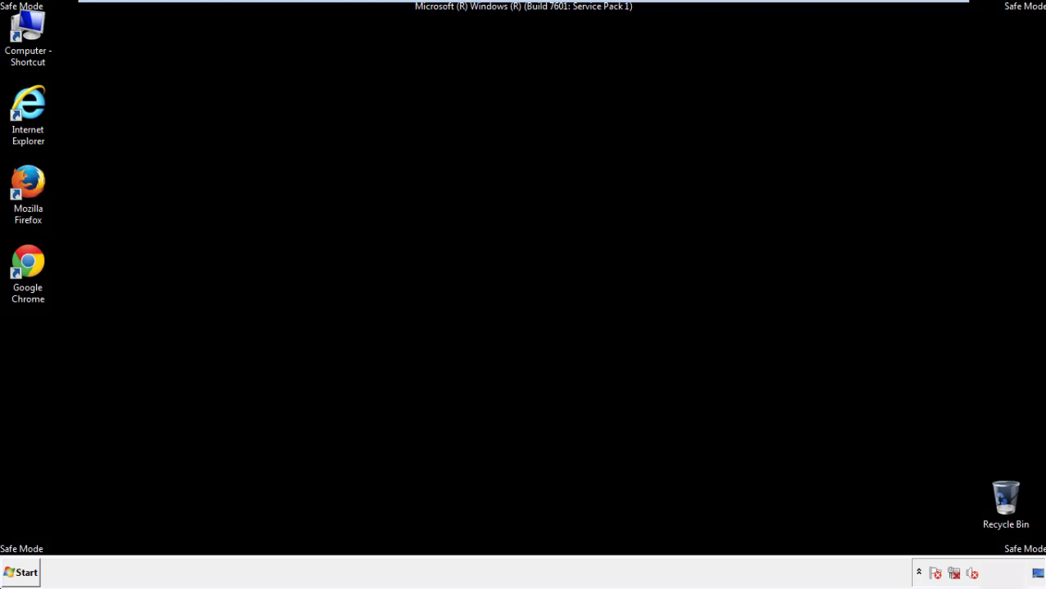
pyautogui.doubleClick(33, 194)
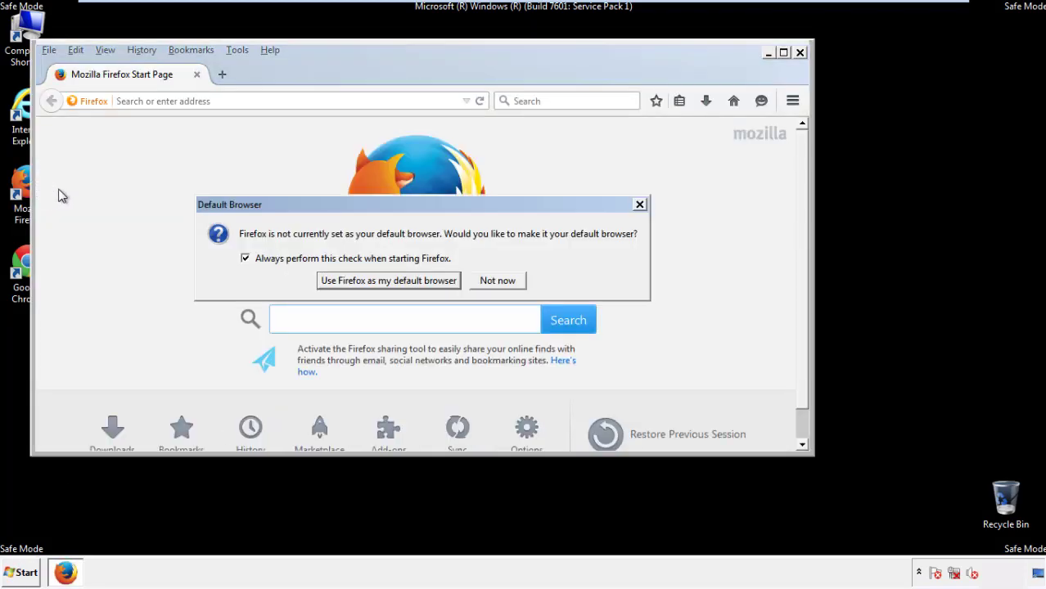
pyautogui.click(511, 280)
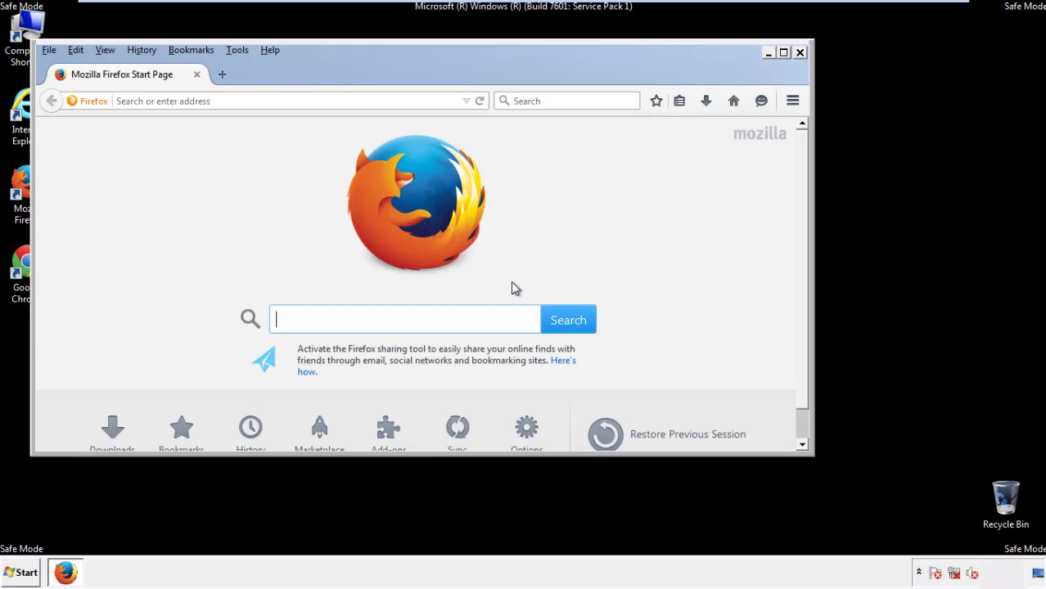
# Toggle Firefox's menu bar off and back on from the toolbar options
pyautogui.rightClick(316, 70)
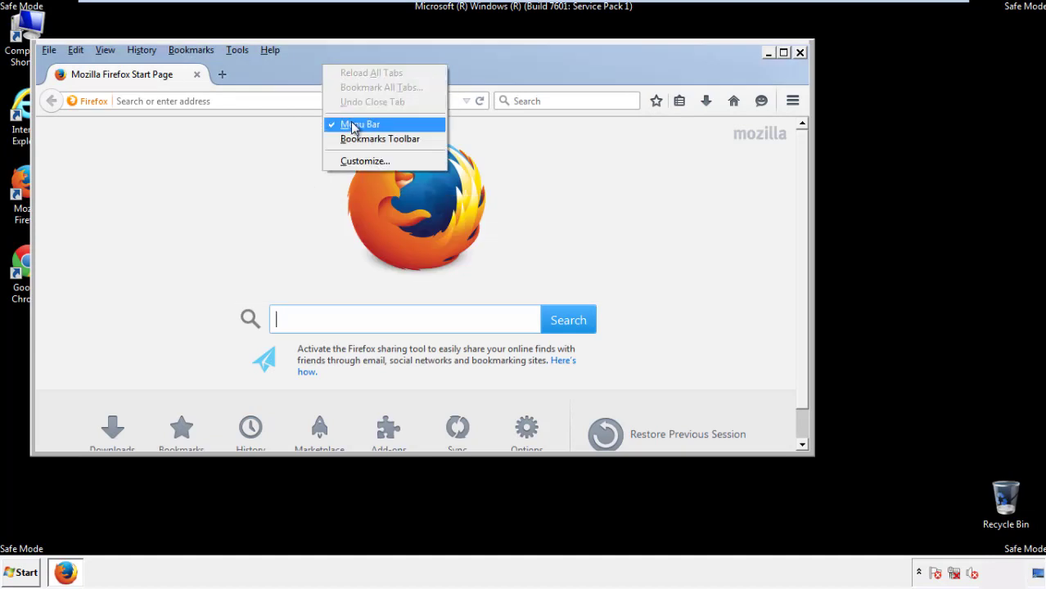
pyautogui.click(353, 124)
pyautogui.rightClick(330, 67)
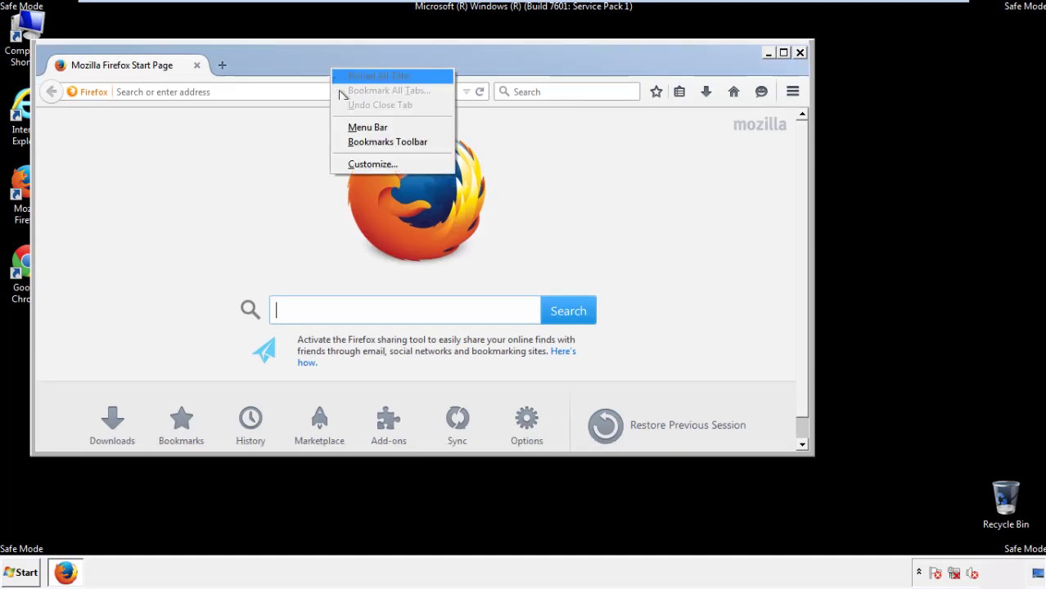
pyautogui.click(352, 129)
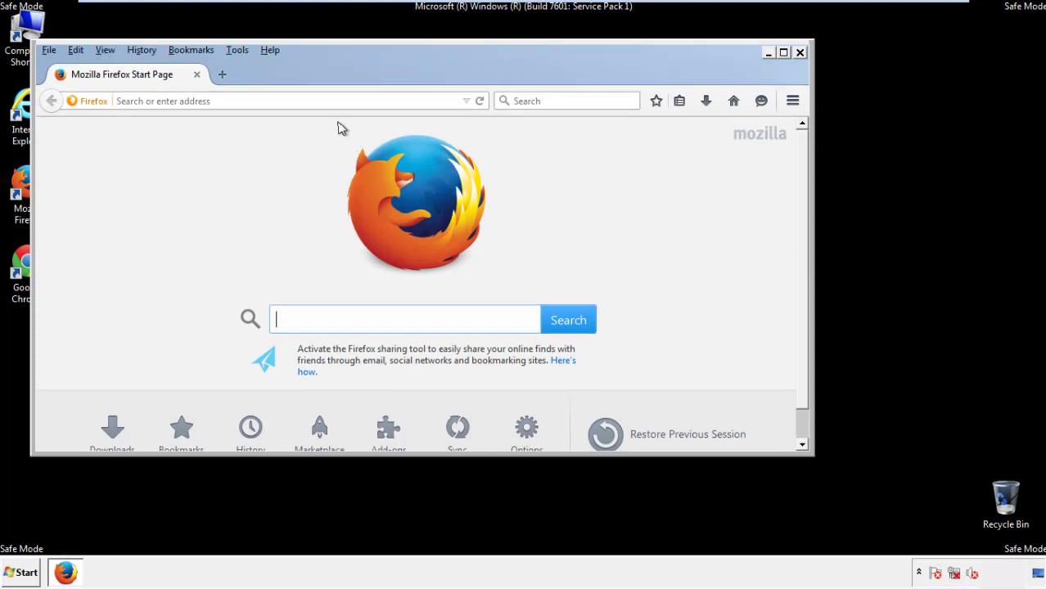
# Clear Recent History for time range Everything with all data boxes checked
pyautogui.click(142, 50)
pyautogui.click(161, 83)
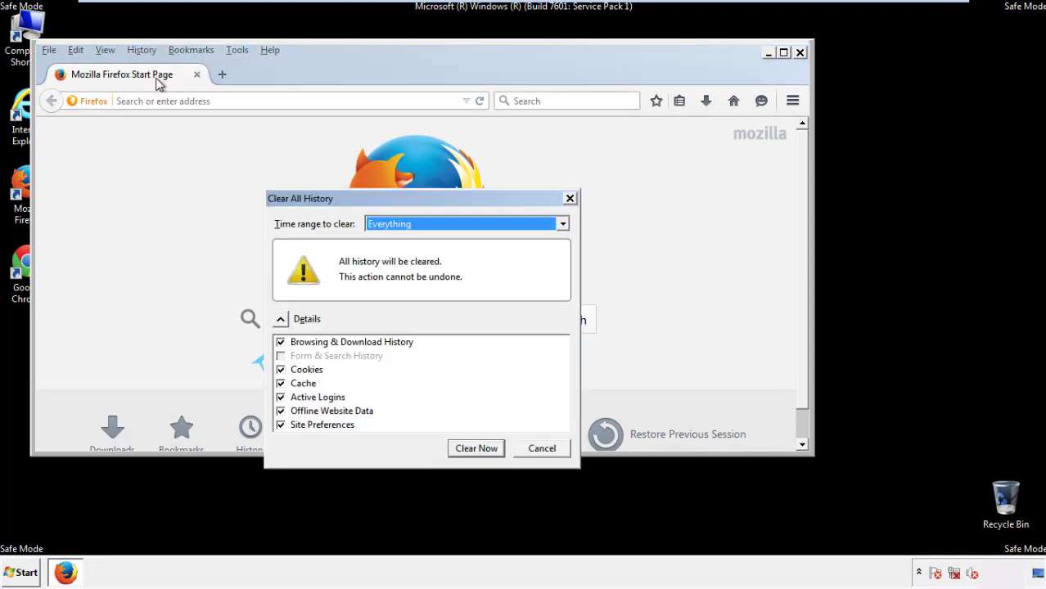
pyautogui.click(384, 225)
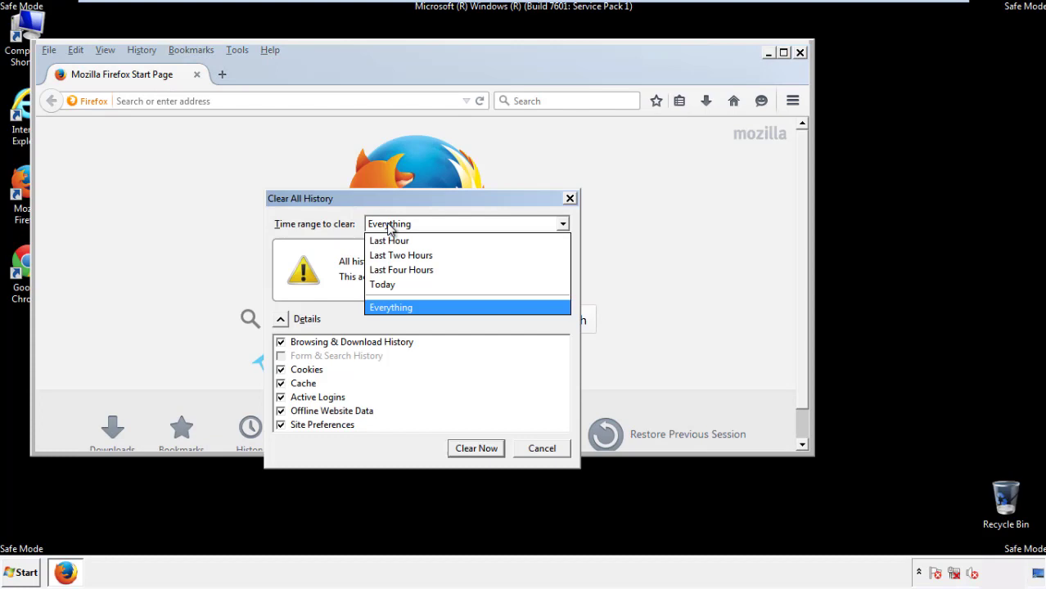
pyautogui.click(390, 307)
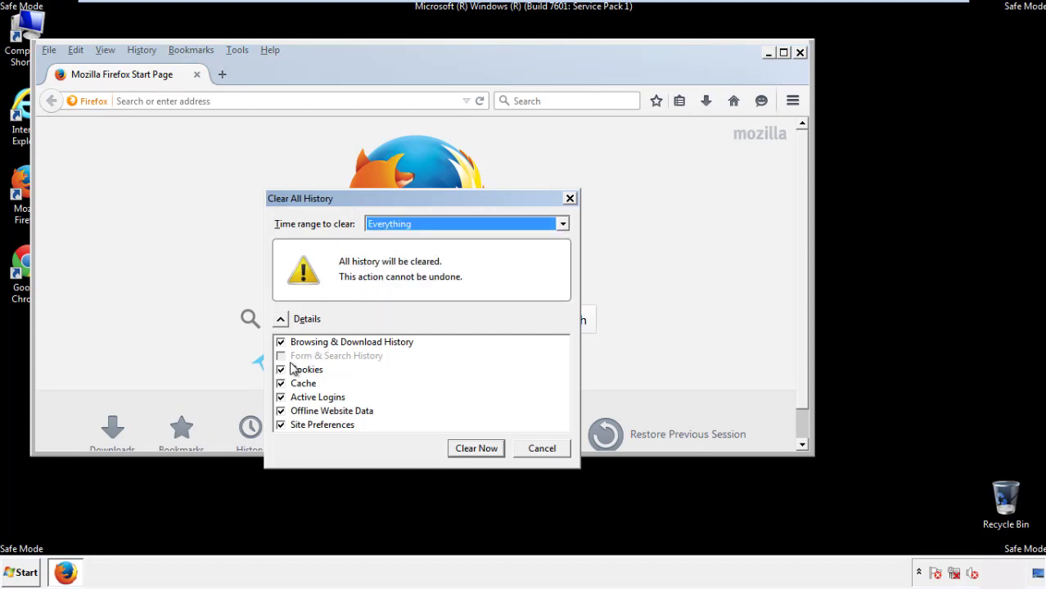
pyautogui.click(281, 411)
pyautogui.click(280, 425)
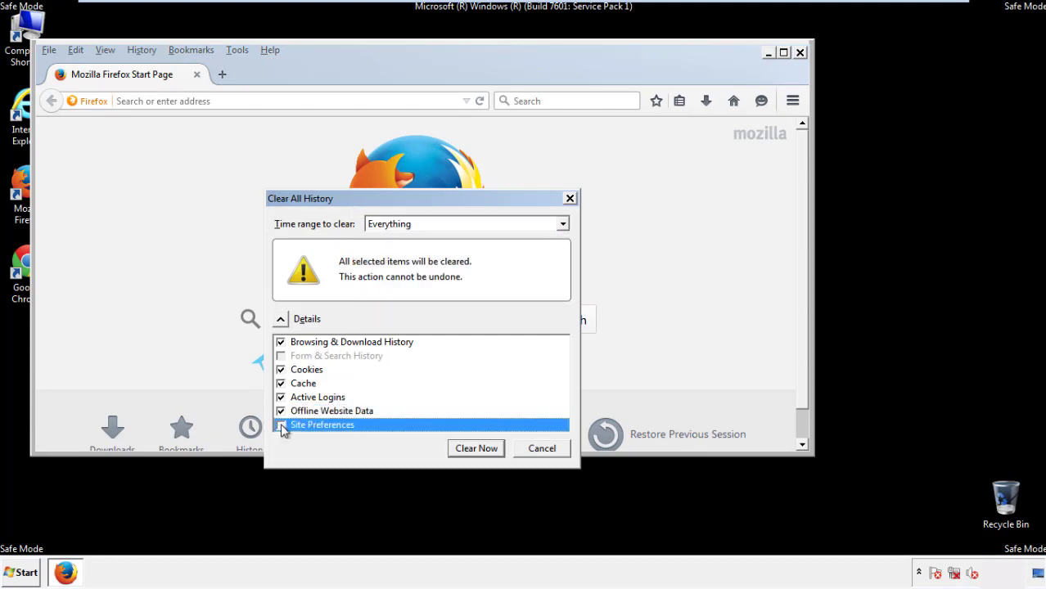
pyautogui.click(476, 449)
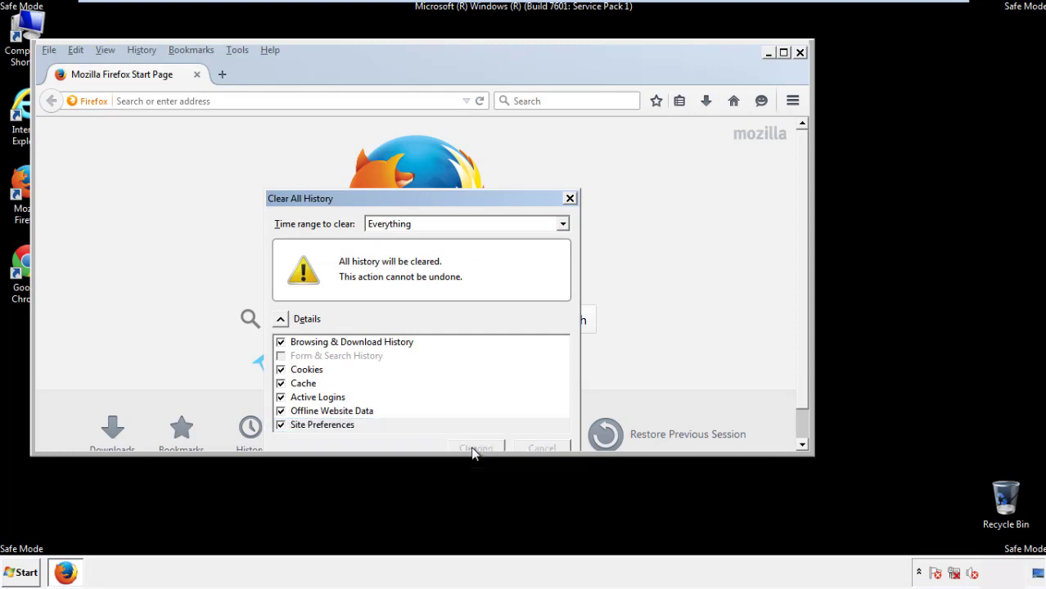
# Refresh Firefox to its defaults from the Troubleshooting Information page
pyautogui.click(271, 50)
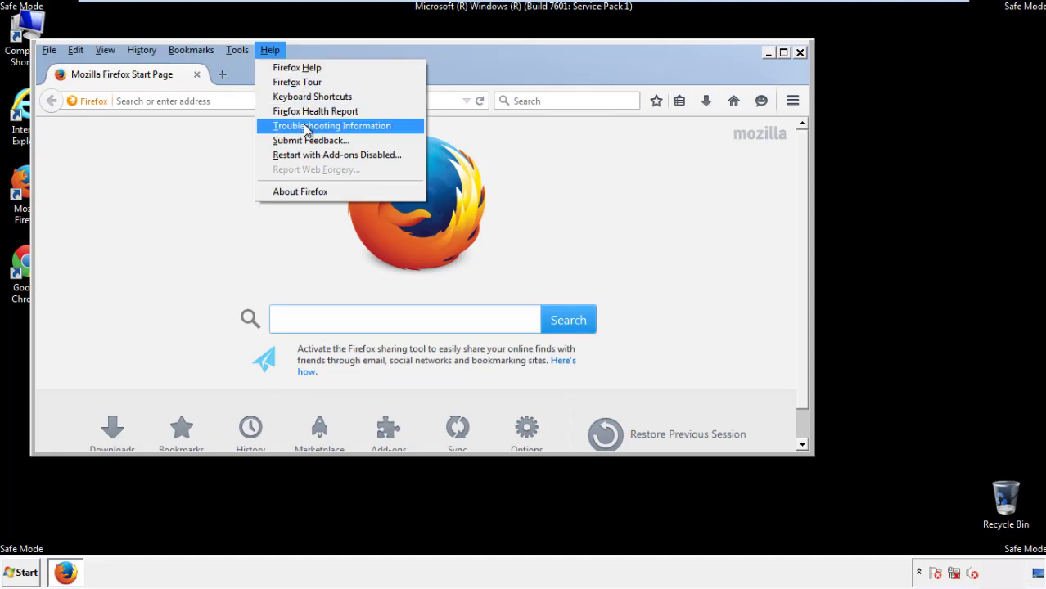
pyautogui.click(331, 125)
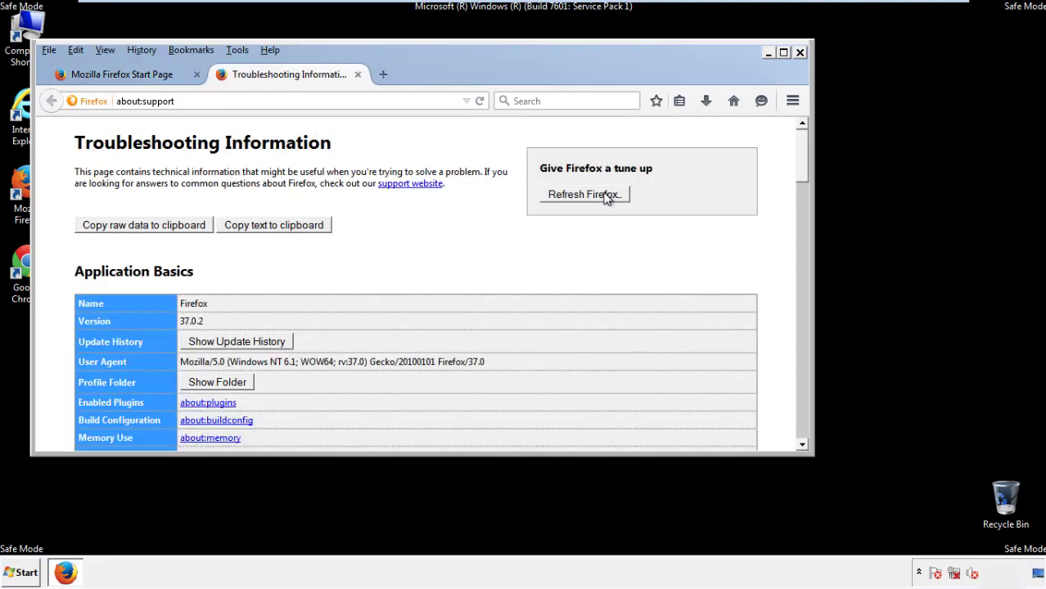
pyautogui.click(607, 198)
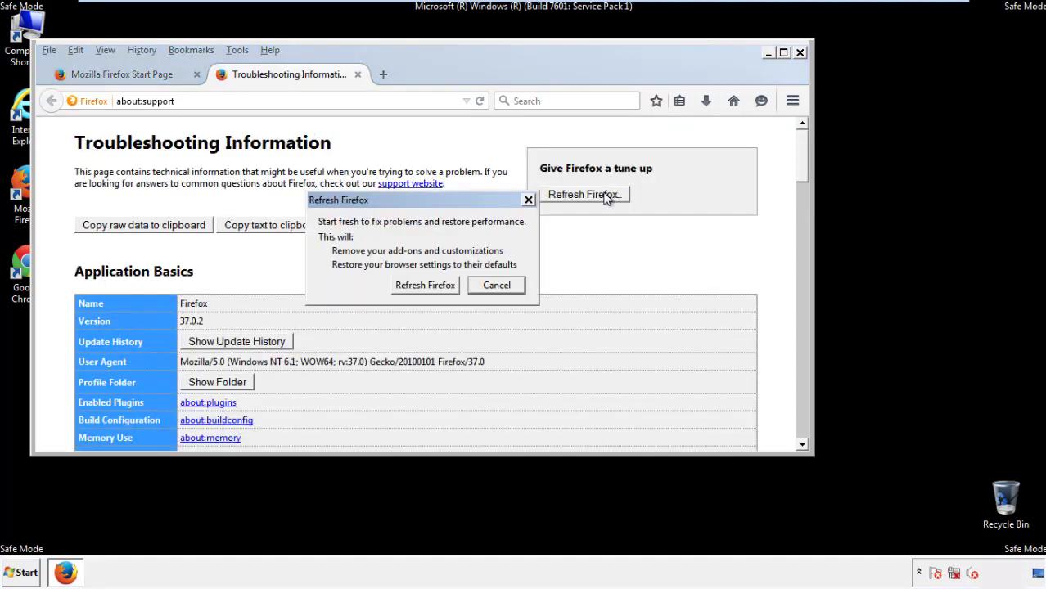
pyautogui.click(426, 285)
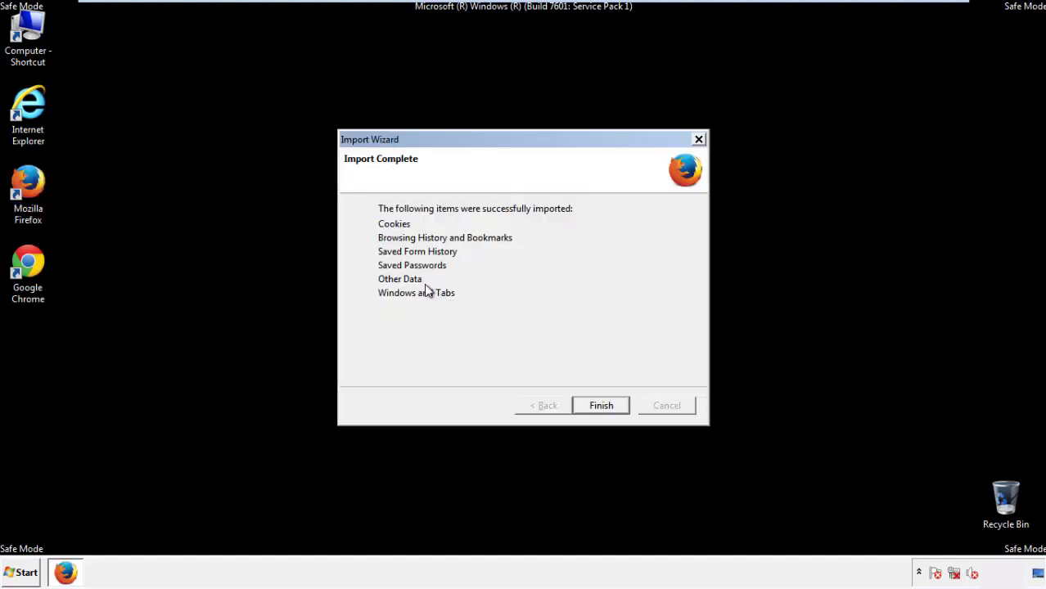
# Finish the refresh, decline the default-browser prompt and close Firefox
pyautogui.click(601, 406)
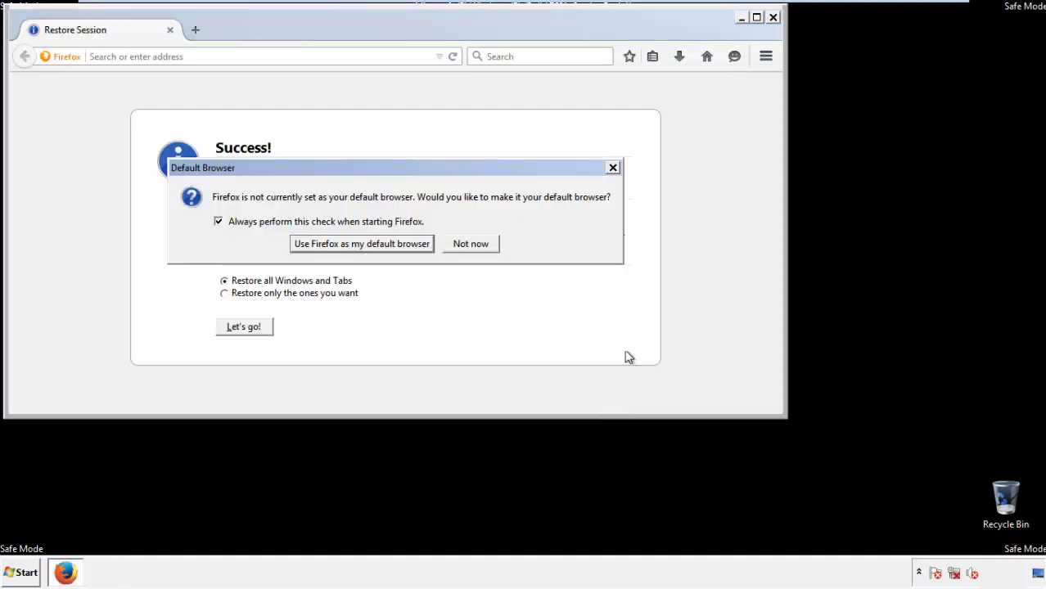
pyautogui.click(471, 243)
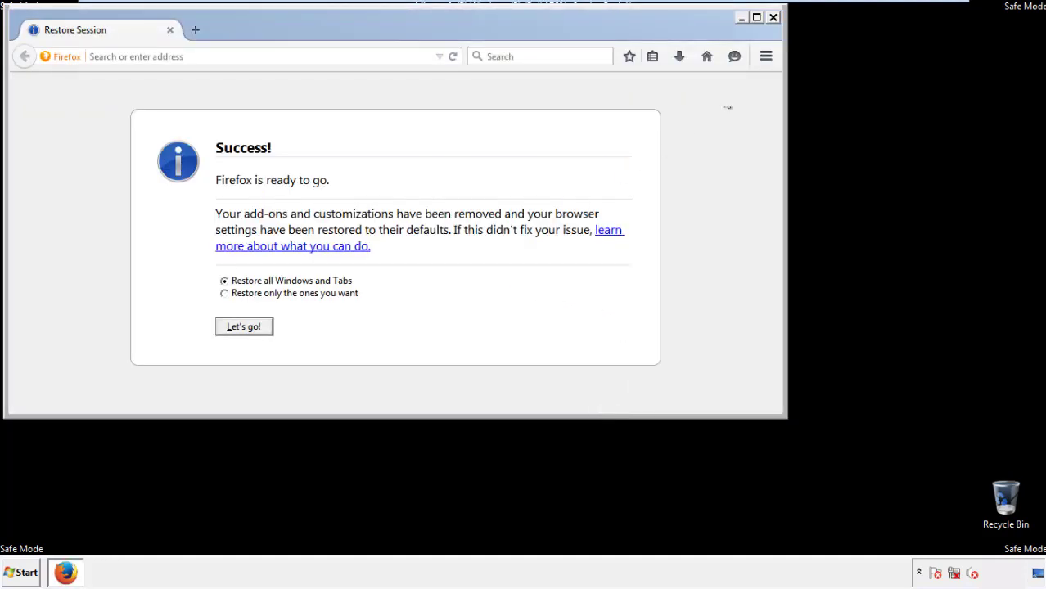
pyautogui.click(774, 17)
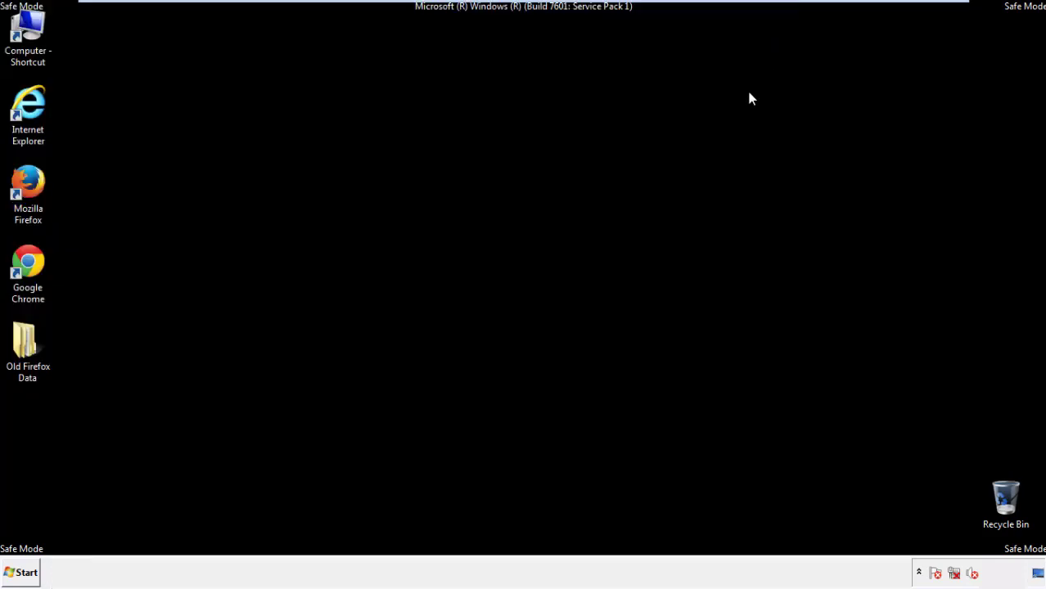
# Launch Chrome, choose Don't ask again on the default-browser bar, and go to Settings
pyautogui.click(27, 261)
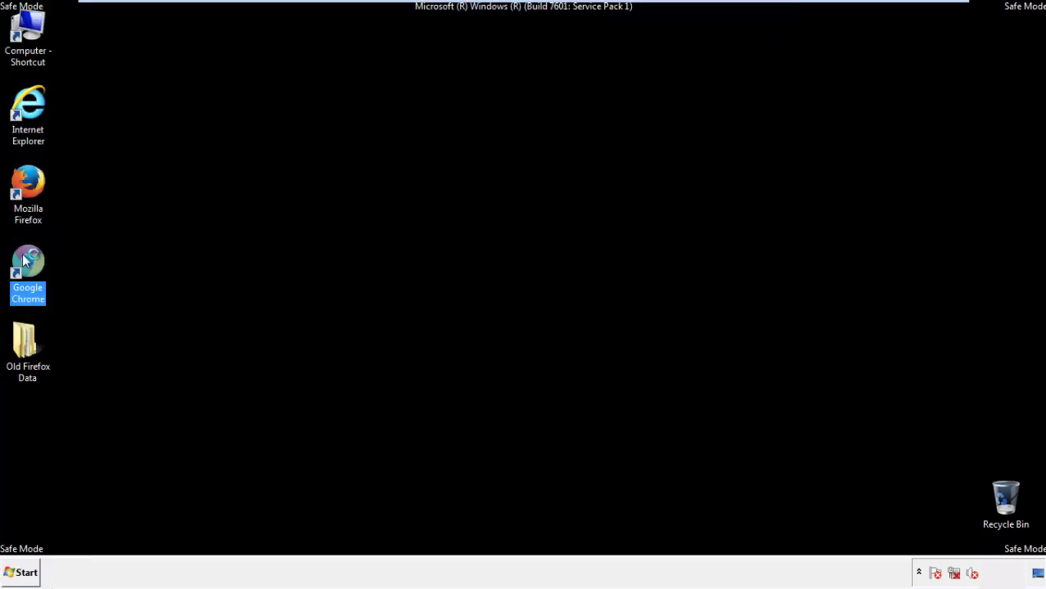
pyautogui.doubleClick(27, 260)
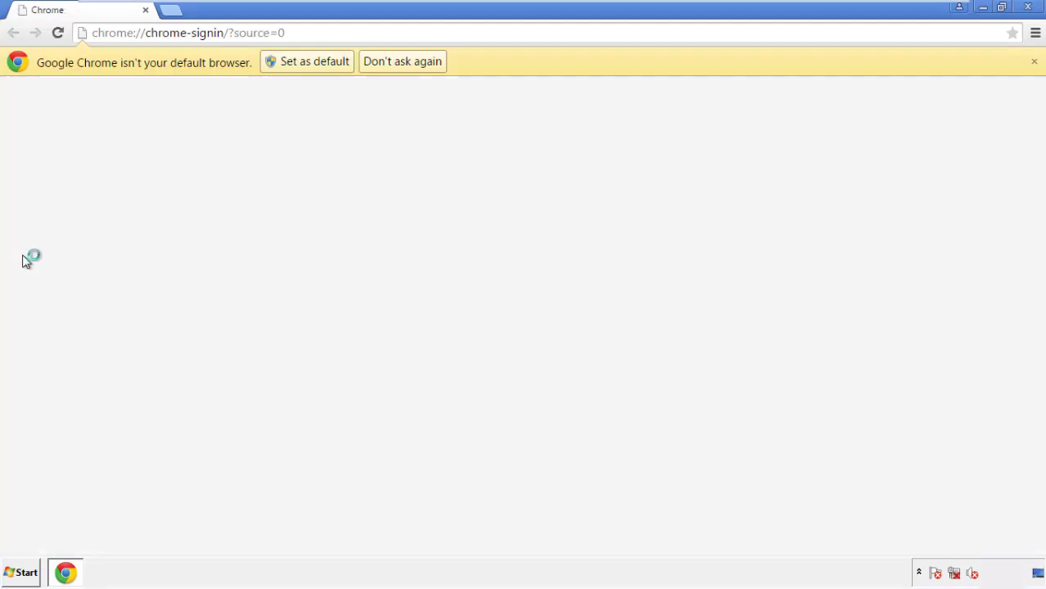
pyautogui.click(421, 63)
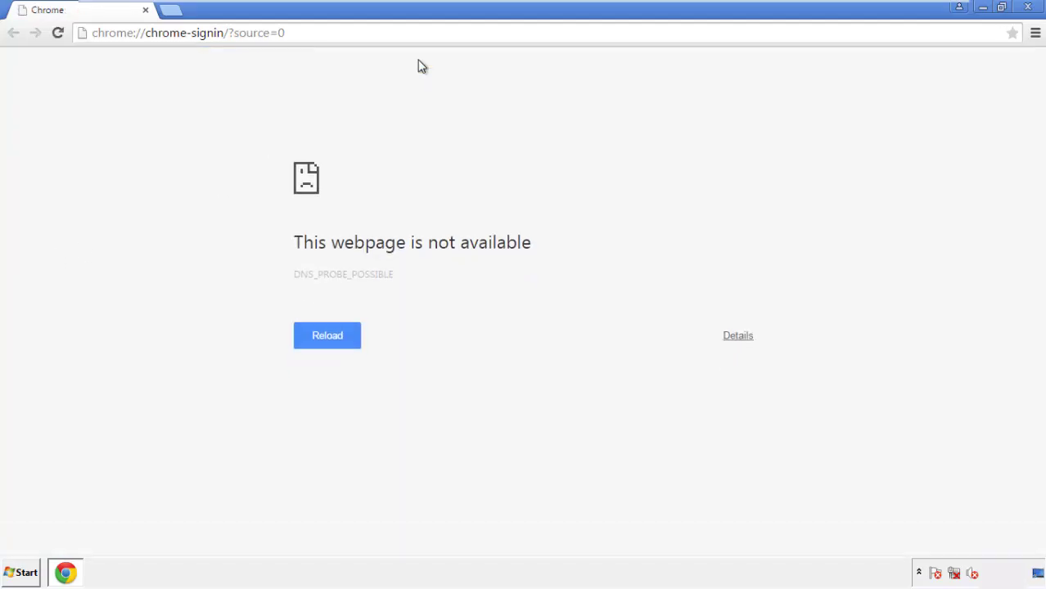
pyautogui.click(1036, 34)
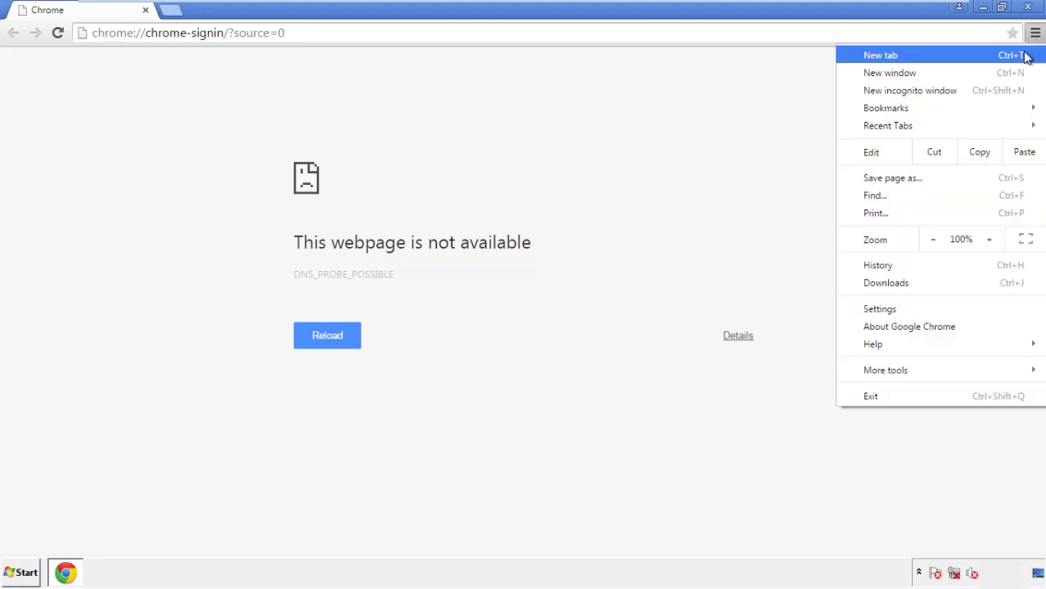
pyautogui.click(884, 310)
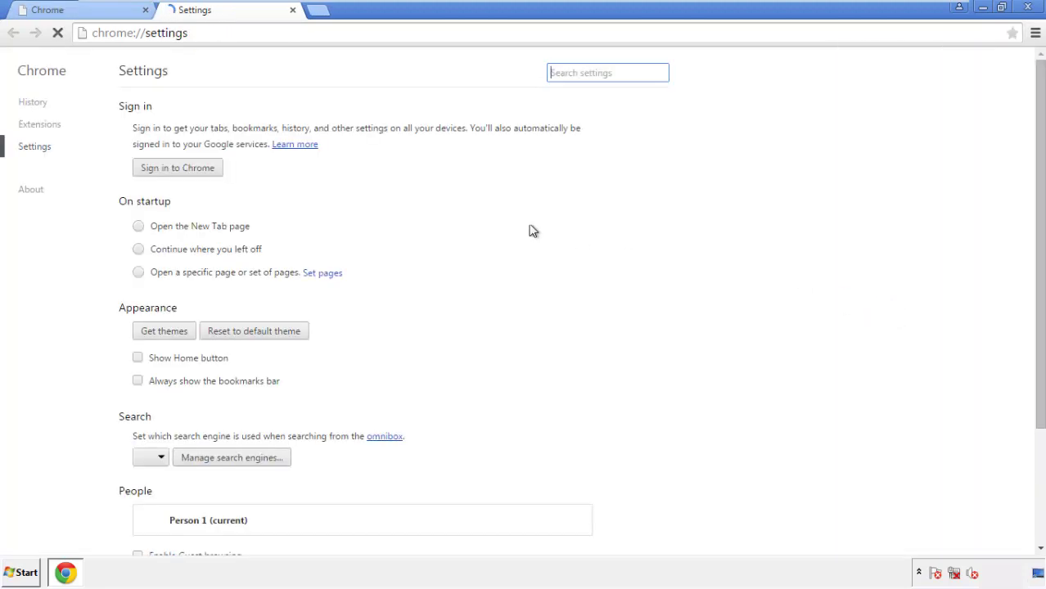
# Clear Chrome browsing data from the beginning of time, including autofill form data
pyautogui.click(32, 101)
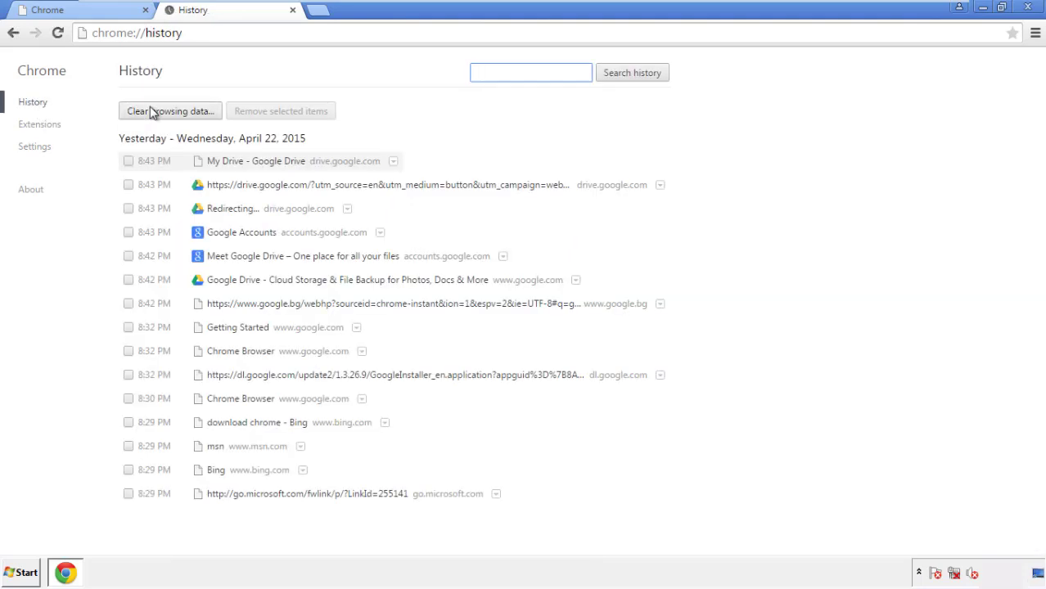
pyautogui.click(169, 111)
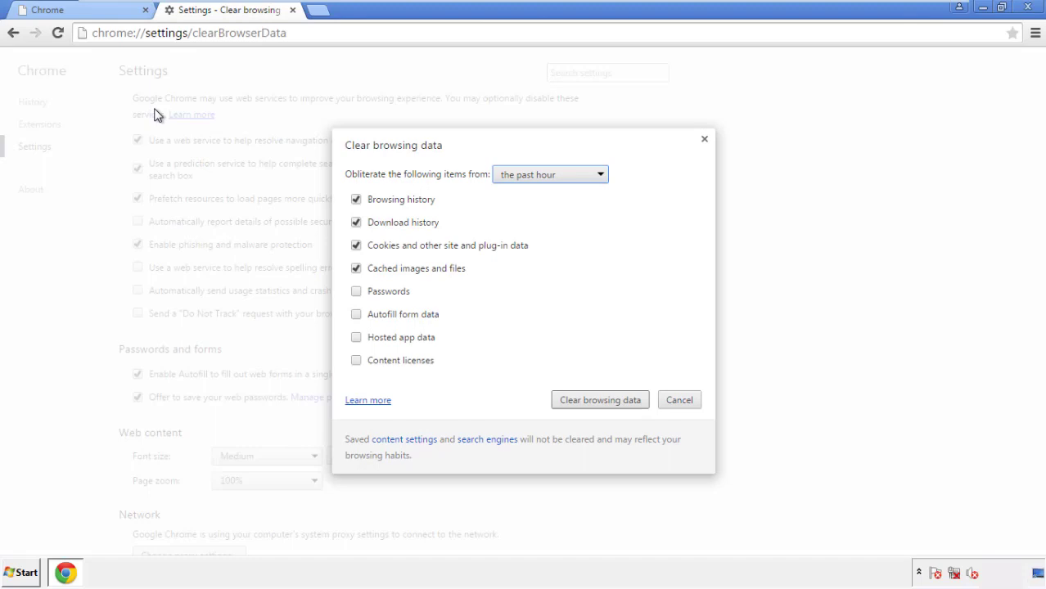
pyautogui.click(526, 176)
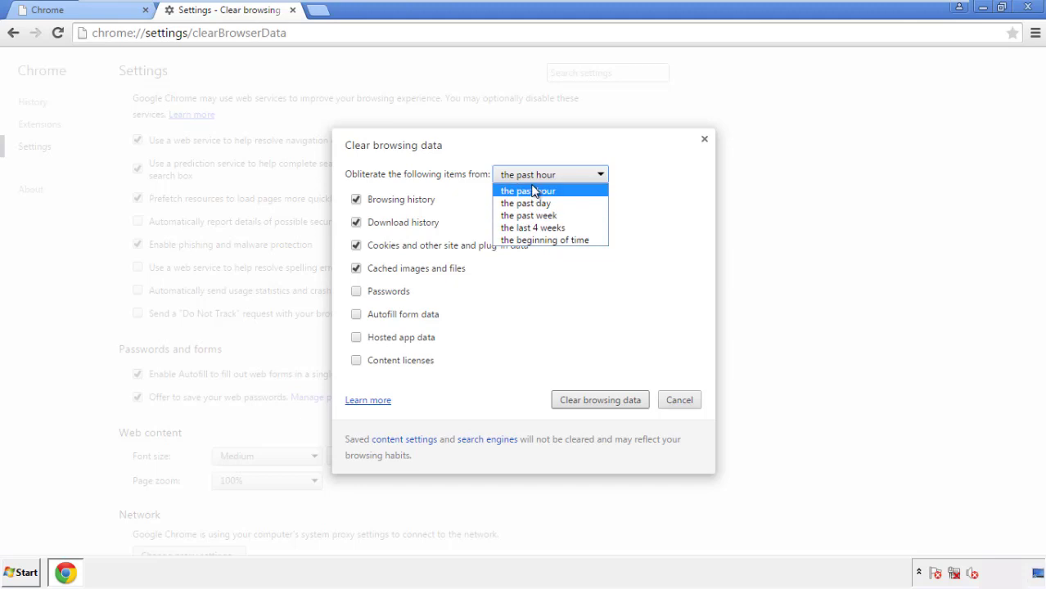
pyautogui.click(524, 241)
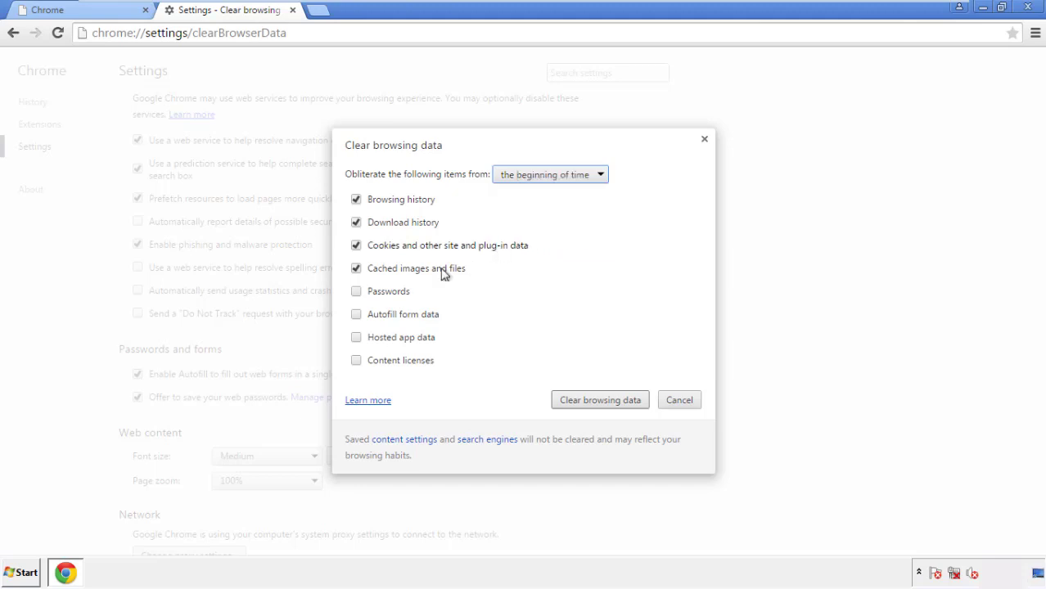
pyautogui.click(357, 315)
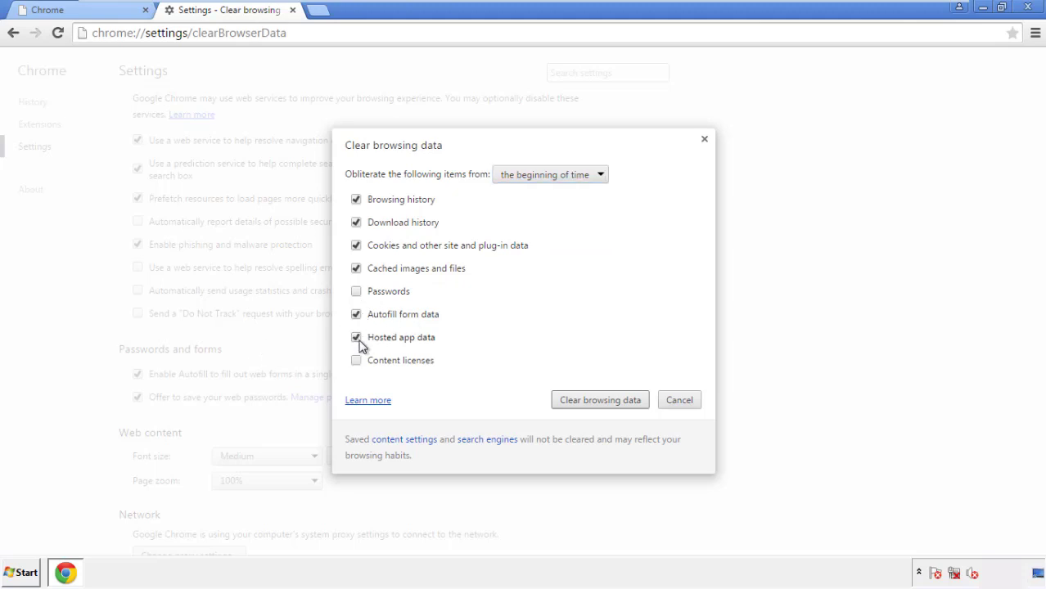
pyautogui.click(593, 399)
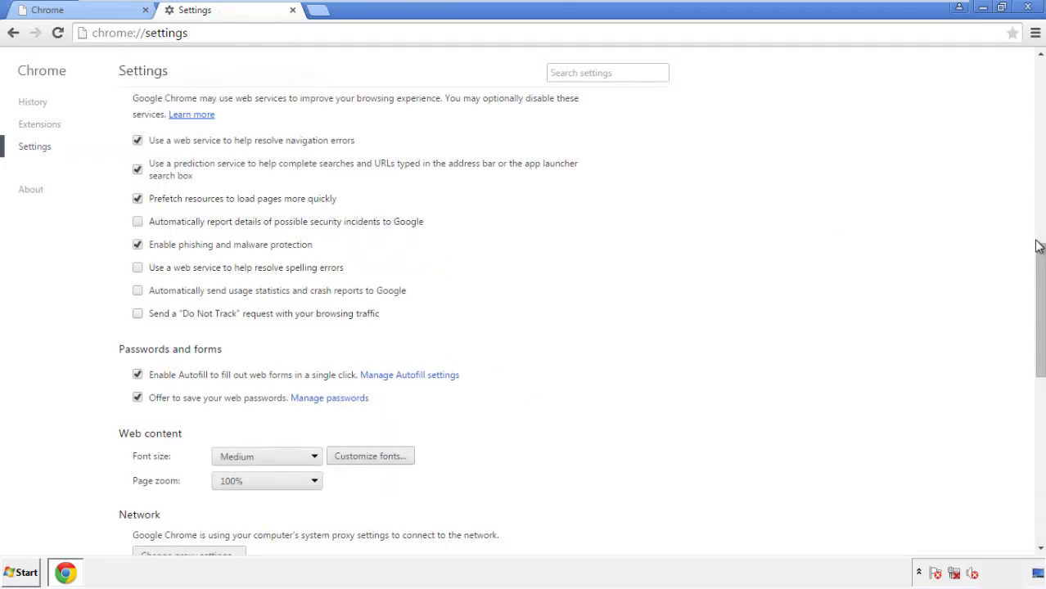
pyautogui.moveTo(1038, 246); pyautogui.dragTo(1040, 458)
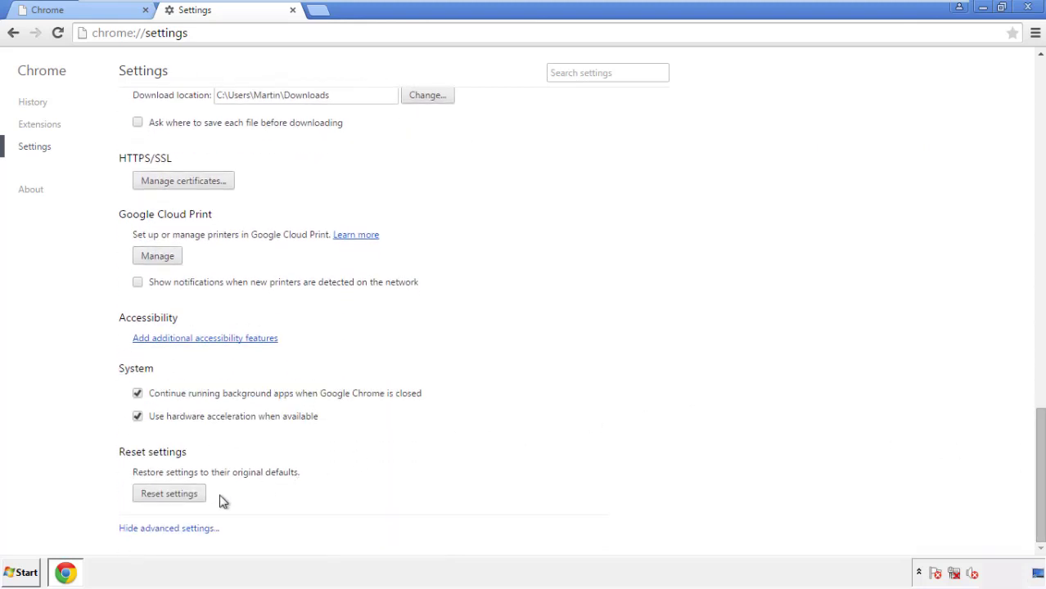
# Reset Chrome settings to their original defaults and close the browser
pyautogui.click(172, 494)
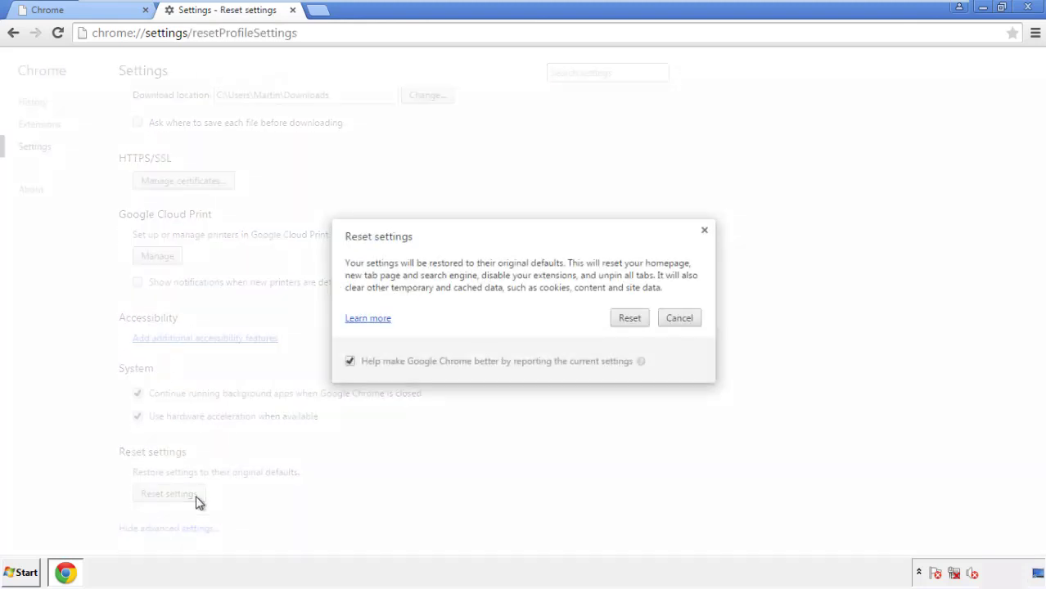
pyautogui.click(630, 319)
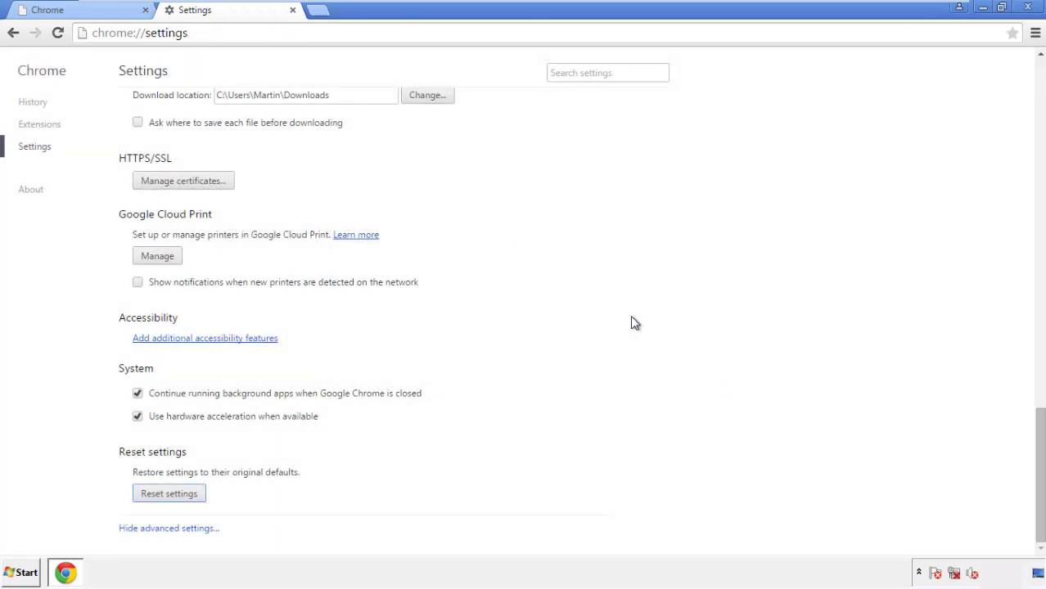
pyautogui.click(1028, 7)
pyautogui.click(580, 259)
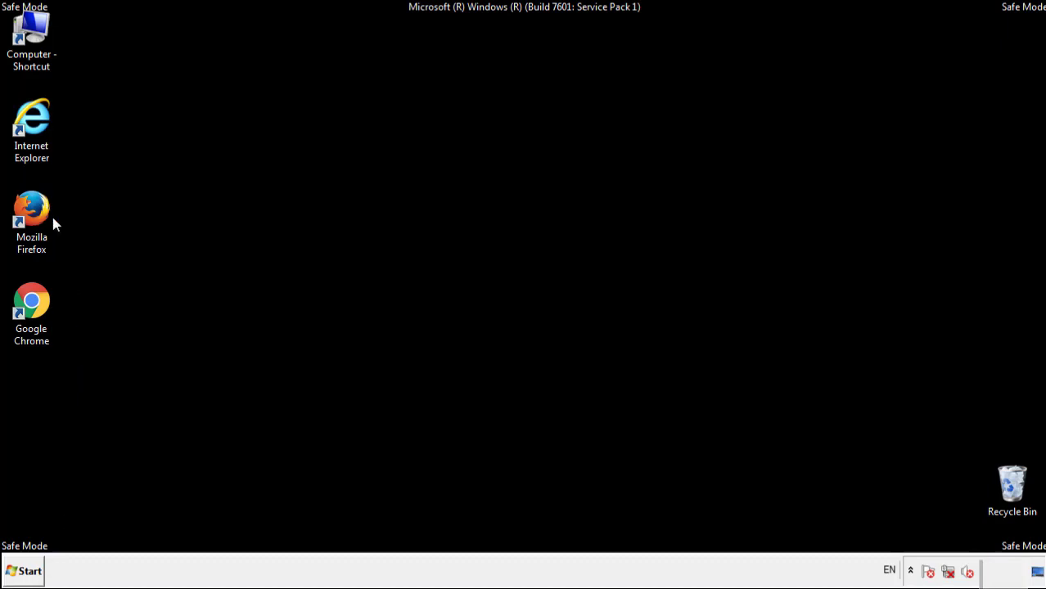
# Remove the Search Mine add-on in Firefox's Add-ons manager and close Firefox
pyautogui.doubleClick(40, 206)
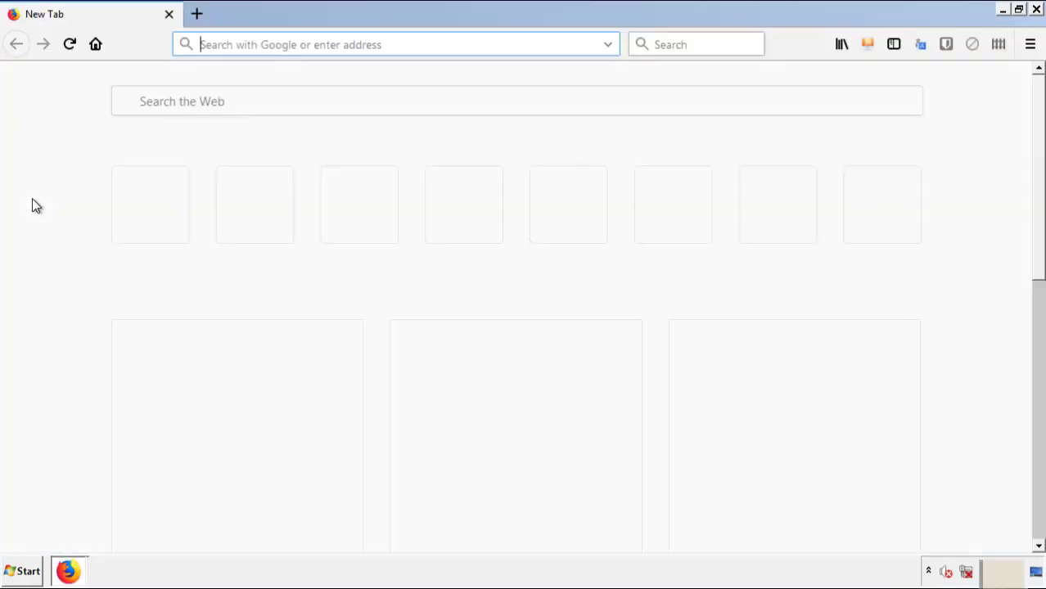
pyautogui.click(1030, 44)
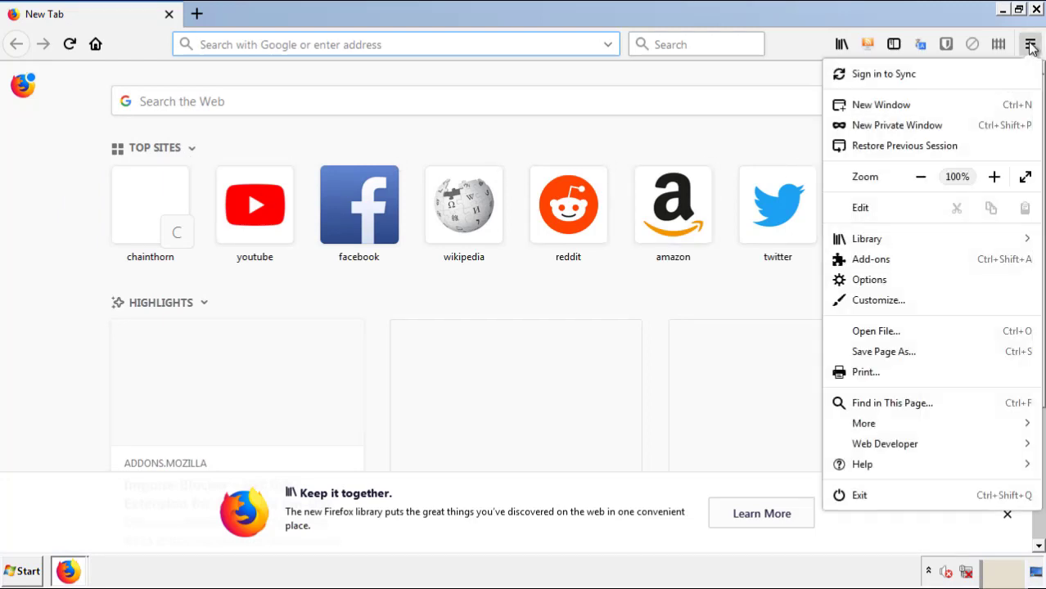
pyautogui.click(968, 262)
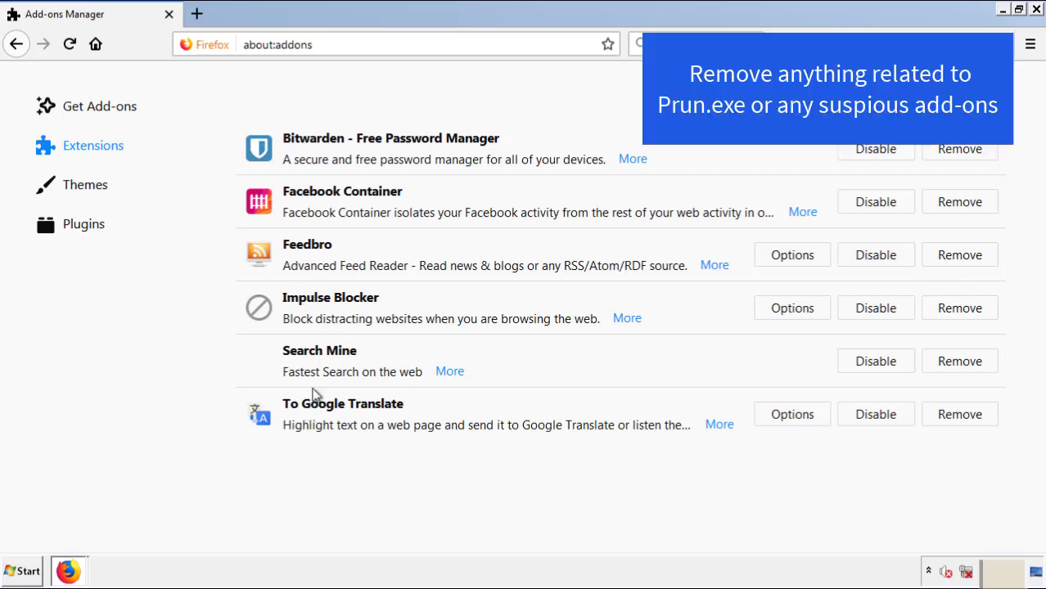
pyautogui.click(960, 361)
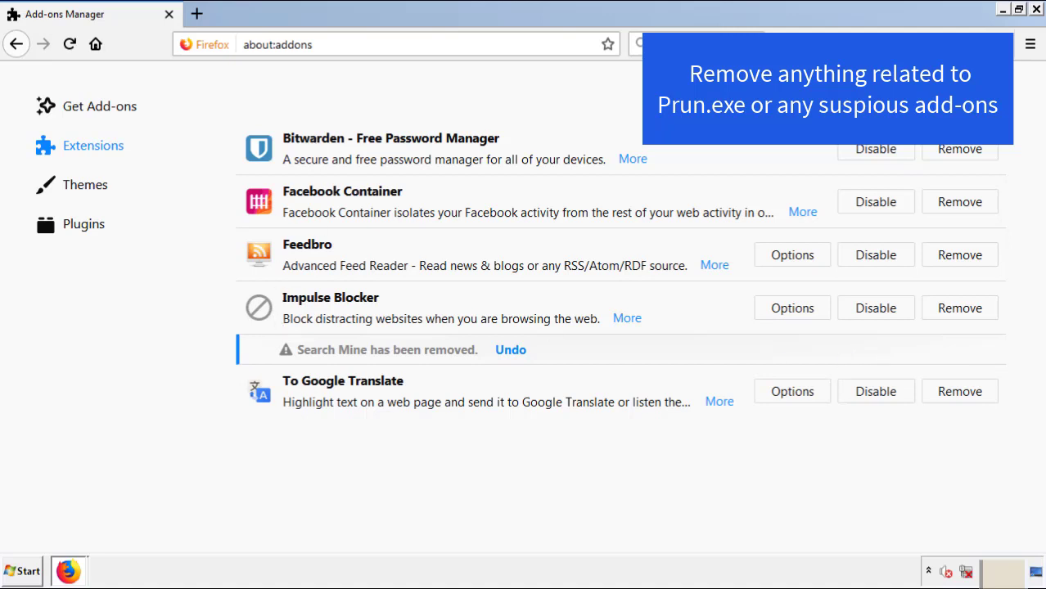
pyautogui.click(1037, 10)
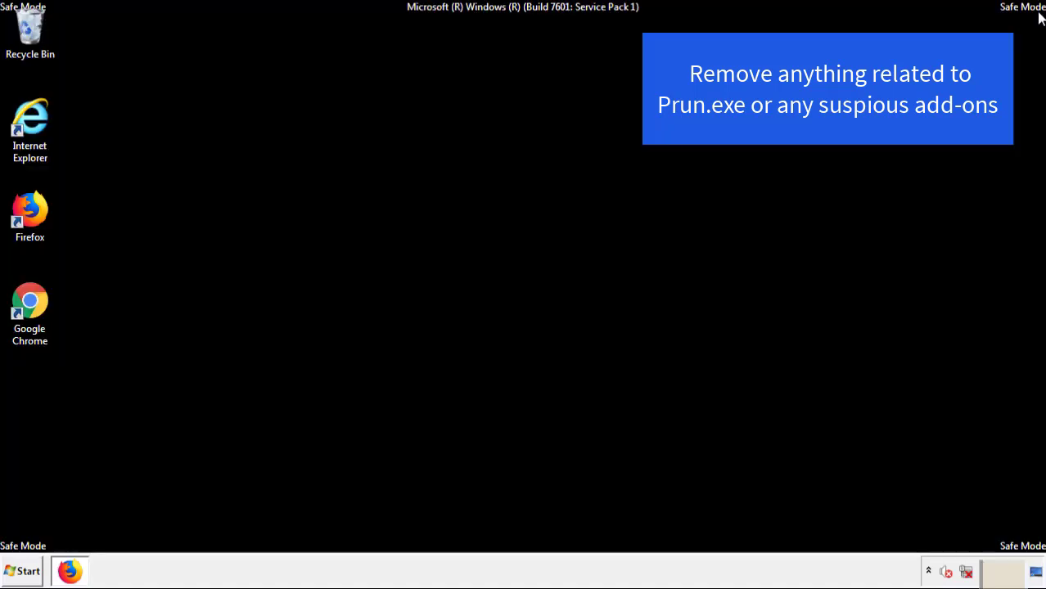
# Launch Google Chrome and go to its installed Extensions page via More tools
pyautogui.doubleClick(31, 315)
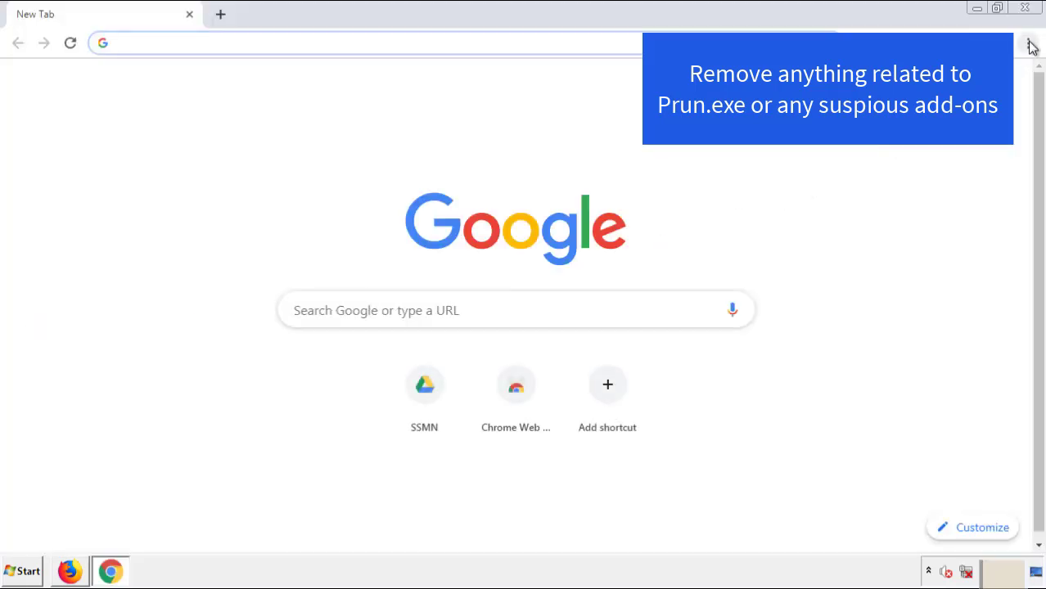
pyautogui.click(1028, 43)
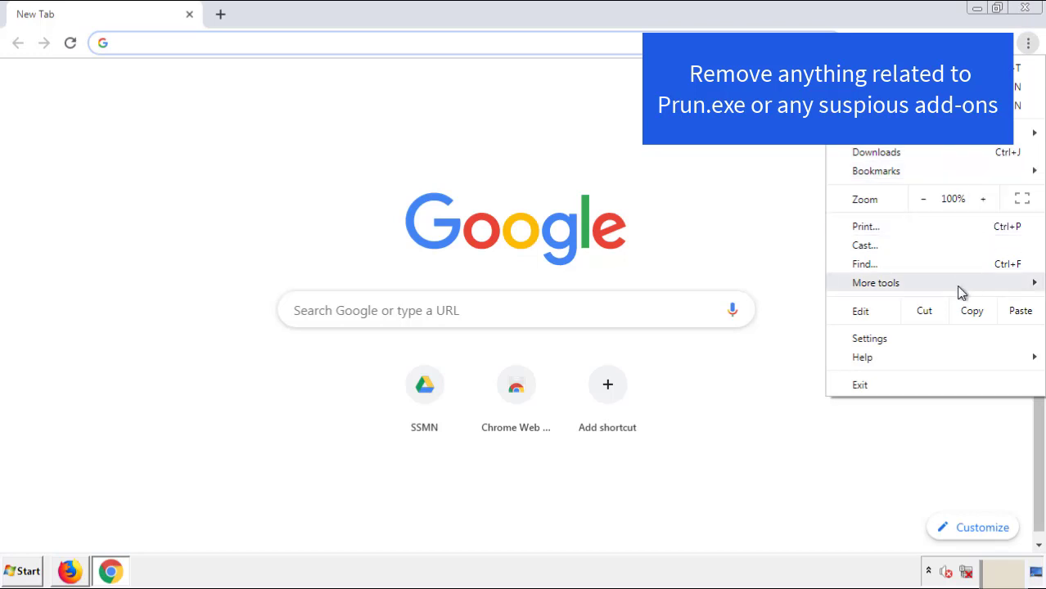
pyautogui.moveTo(876, 282)
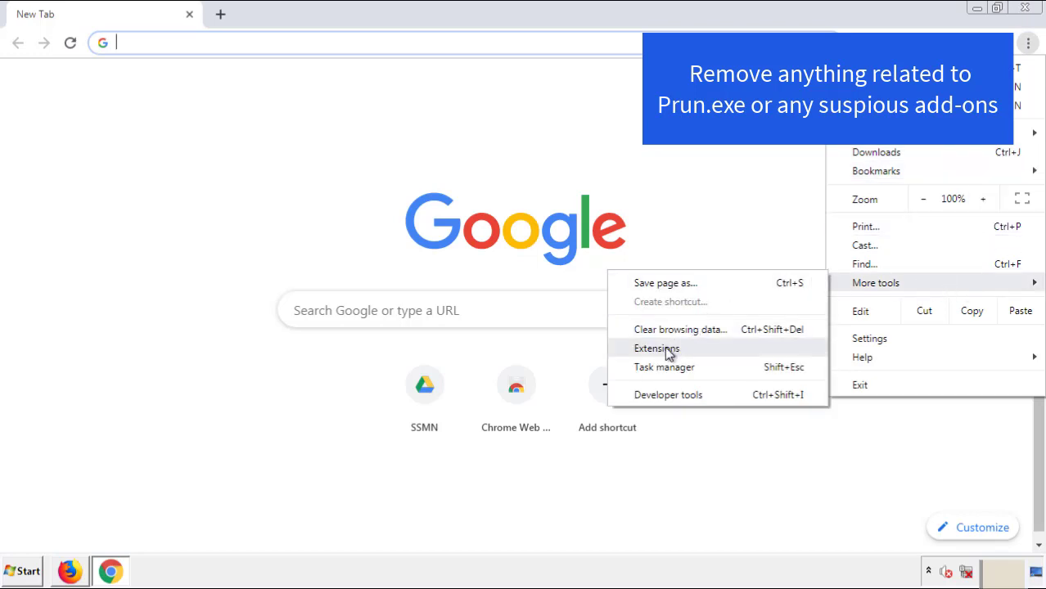
pyautogui.click(658, 348)
pyautogui.scroll(-10, 296, 266)
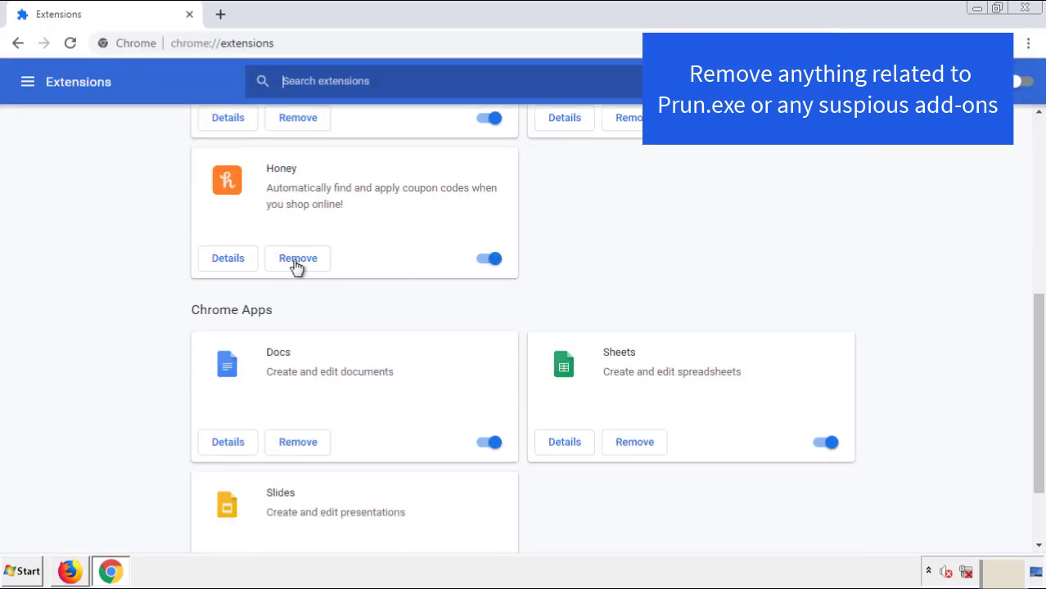
pyautogui.scroll(10, 397, 299)
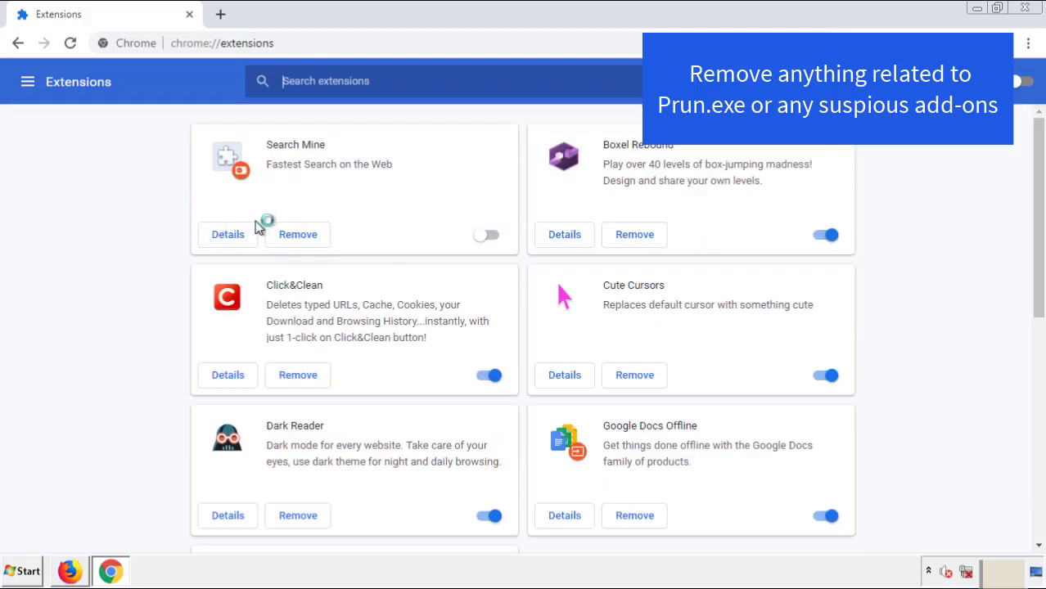
# Remove the Search Mine extension, confirm it, and close Chrome
pyautogui.click(298, 234)
pyautogui.click(591, 128)
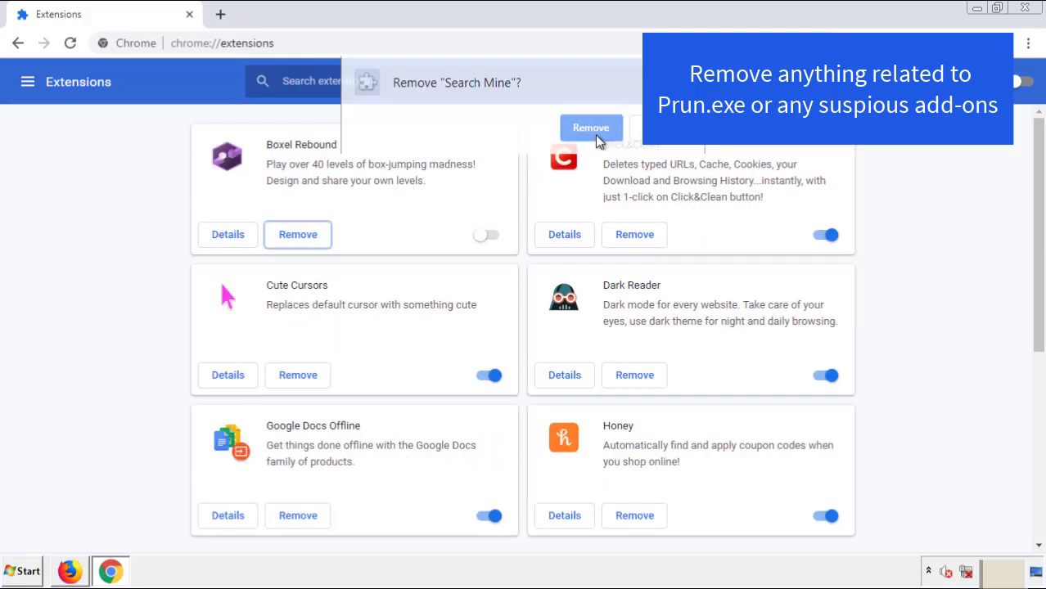
pyautogui.click(1026, 8)
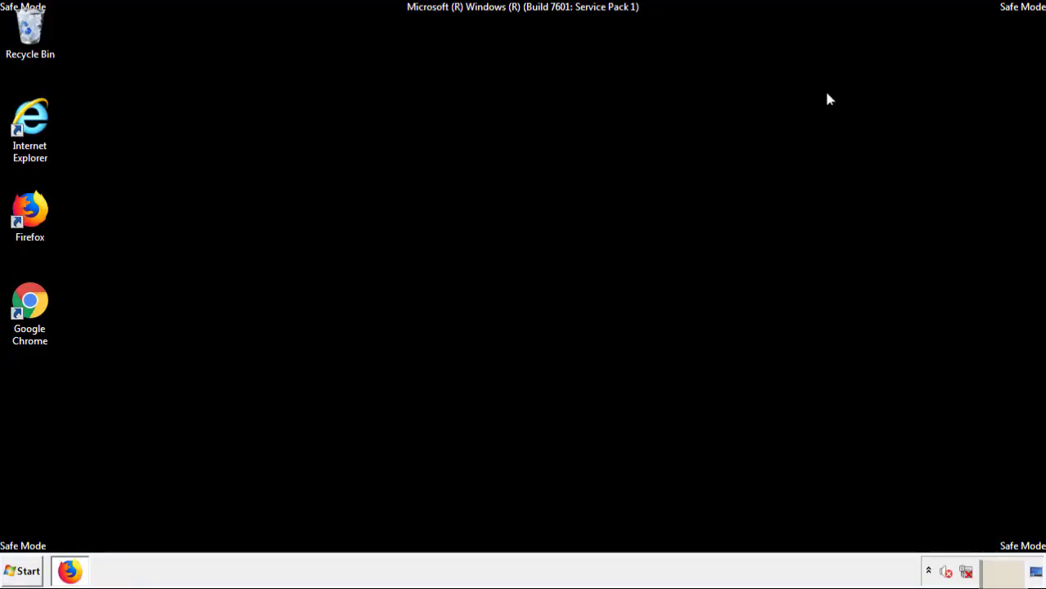
# Show the Start menu's shutdown options, including Restart
pyautogui.click(23, 571)
pyautogui.click(284, 535)
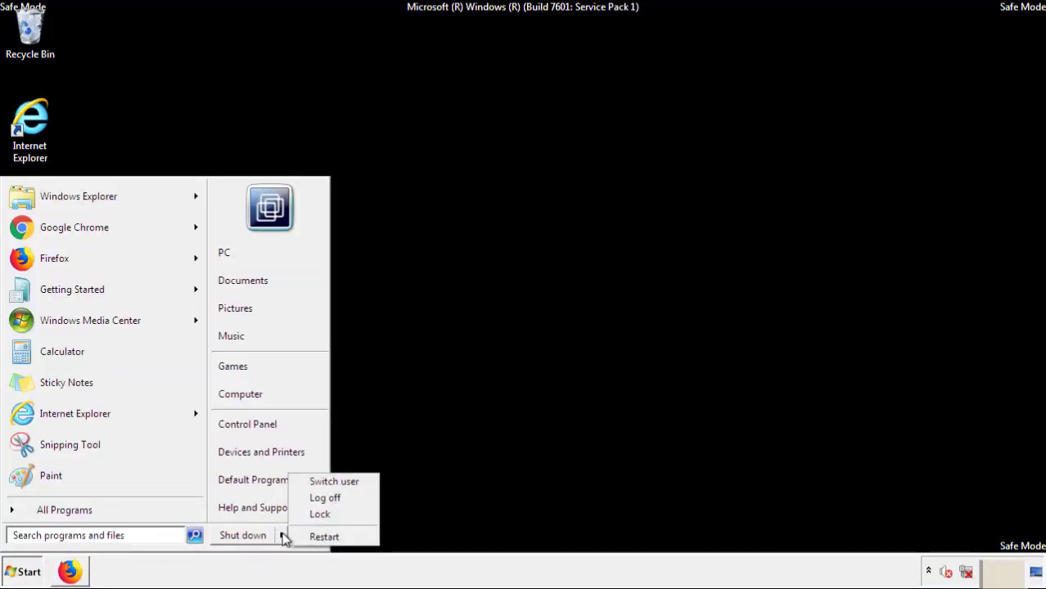